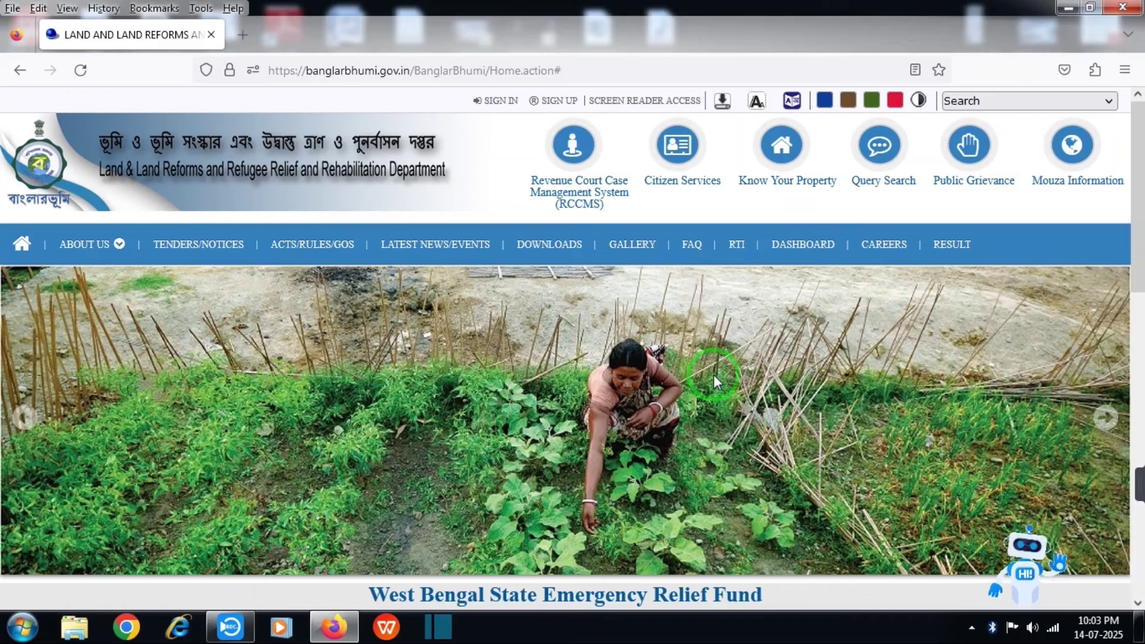
Open the Land Revenue (Khajna) Application form via Citizen Services > Online Application
left_click(791, 164)
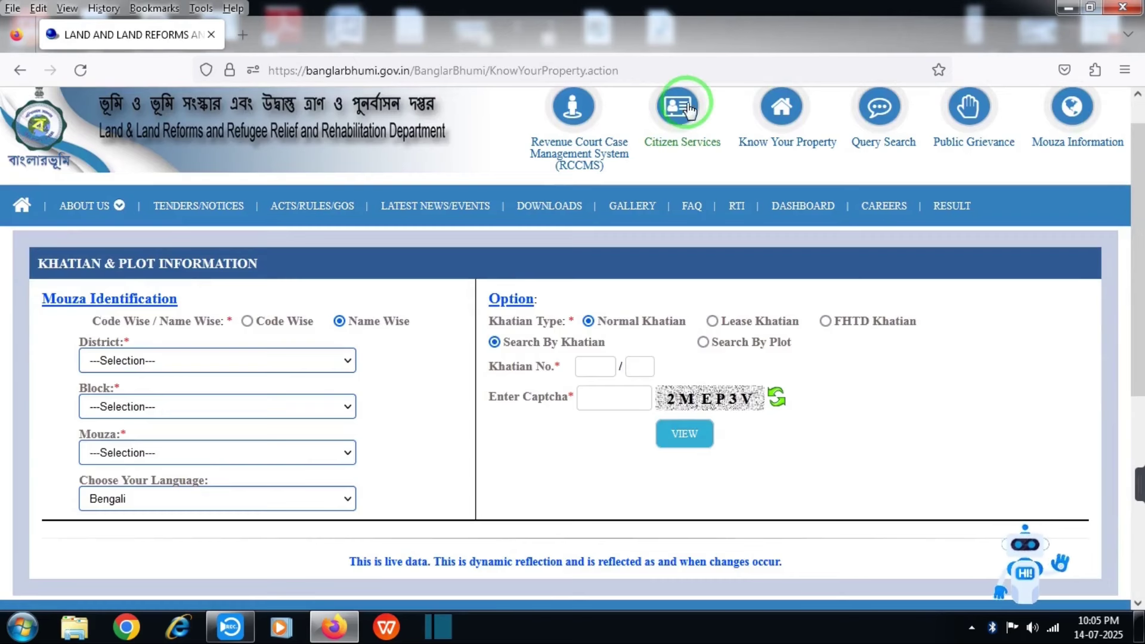
left_click(684, 109)
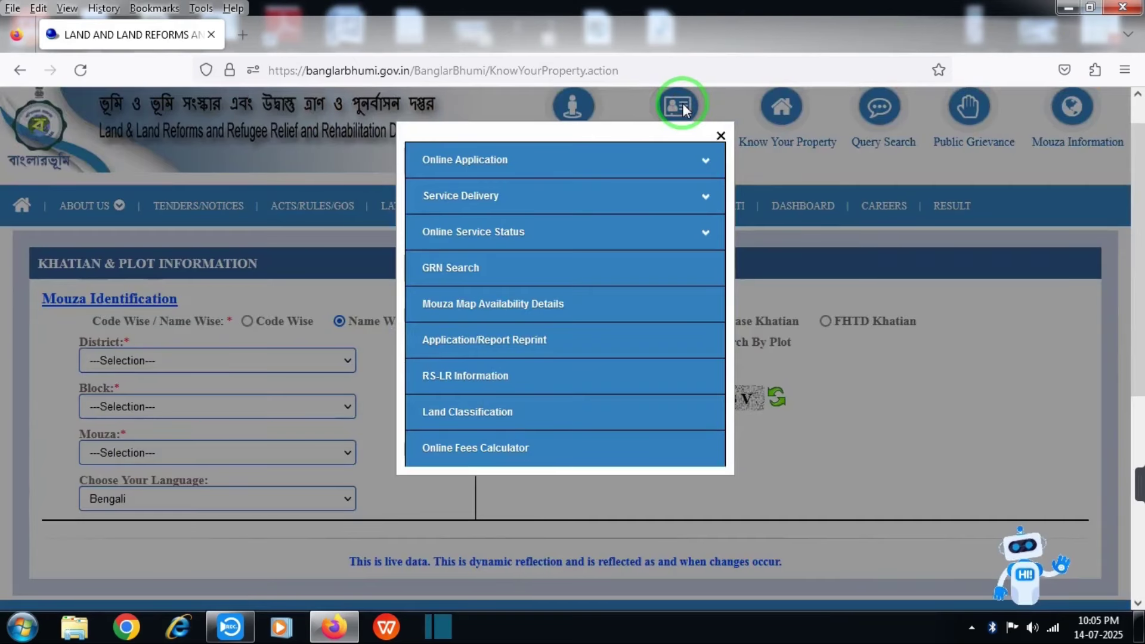
left_click(663, 173)
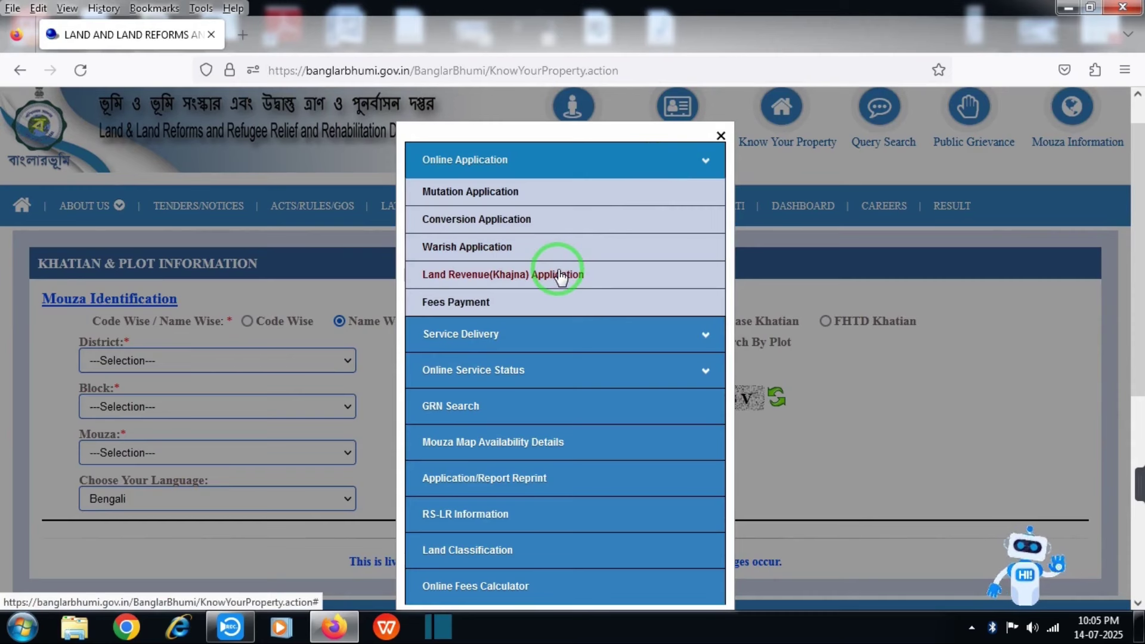
left_click(558, 274)
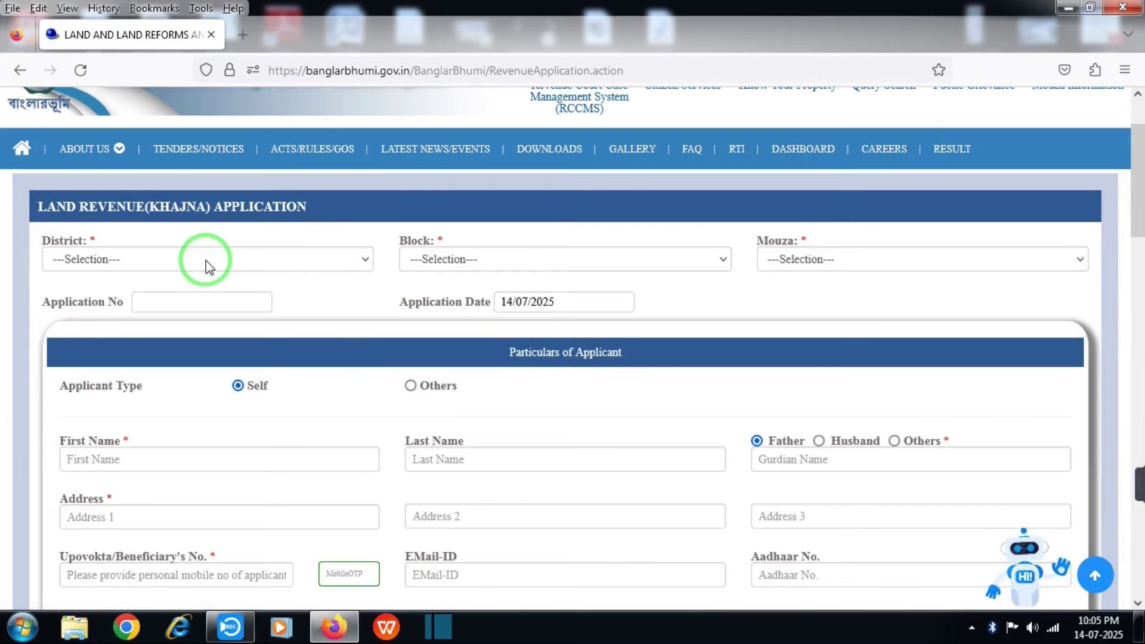
Set District [01] BANKURA, Block [08] ONDA and Mouza [043] Panbaroj
left_click(204, 260)
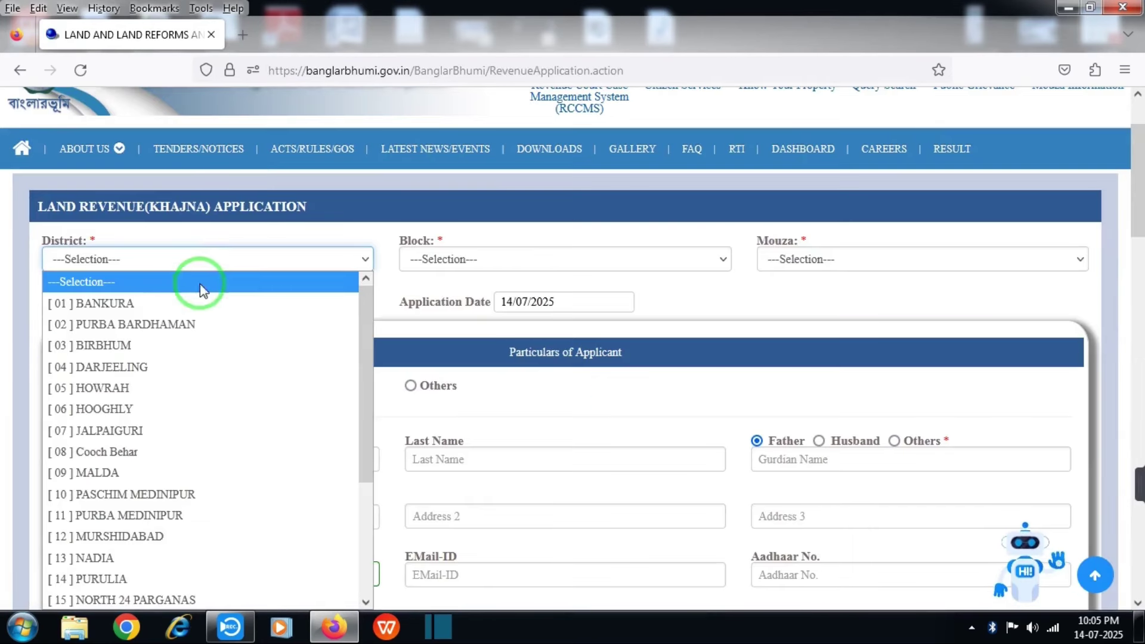
left_click(192, 304)
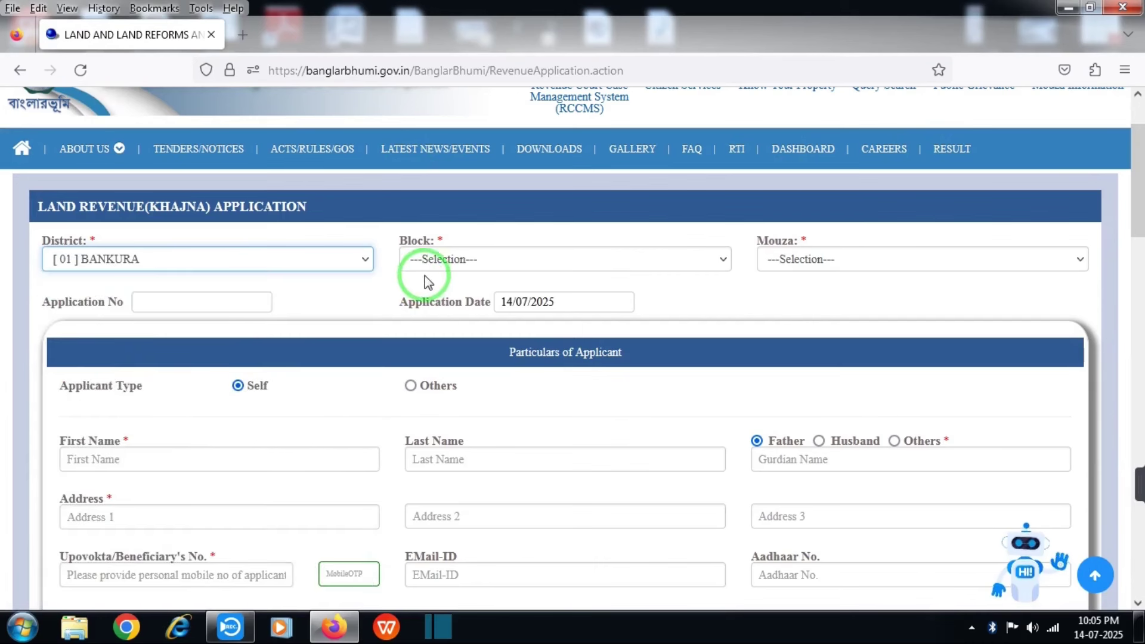
left_click(428, 269)
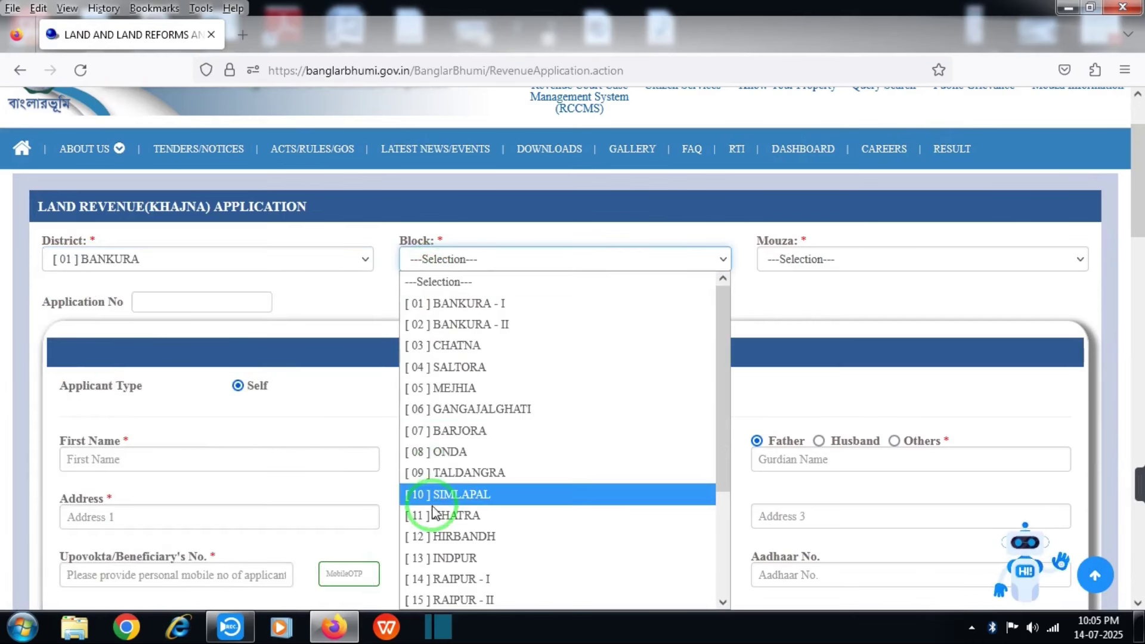
left_click(440, 452)
left_click(792, 263)
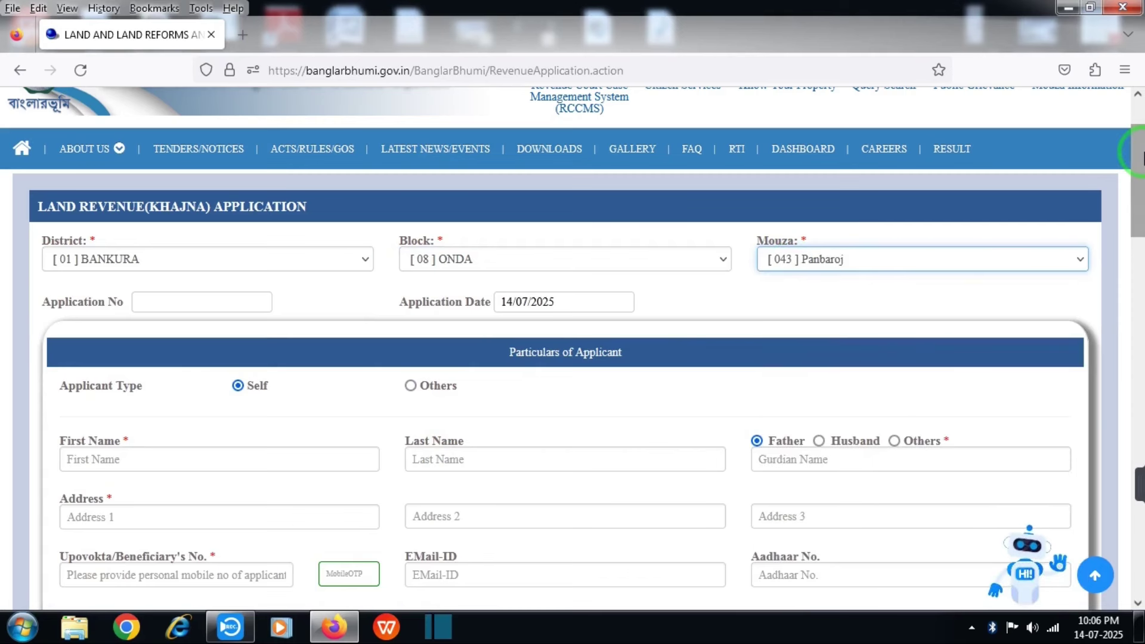
Keep the Applicant Type set to Self
left_click_drag(1143, 158, 1139, 209)
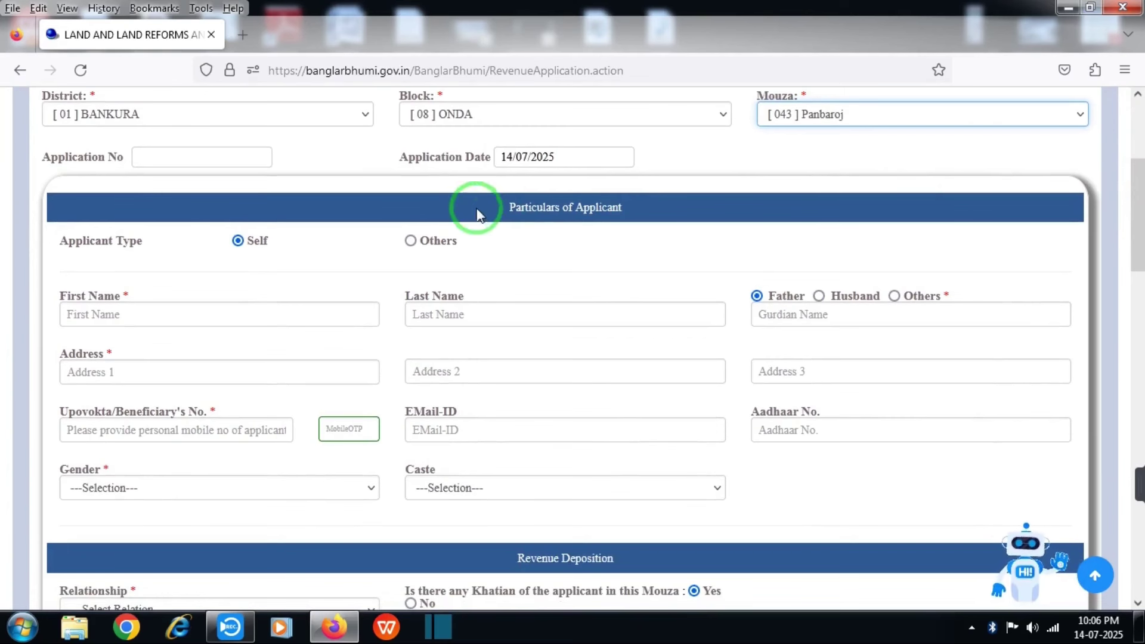
left_click_drag(486, 204, 631, 197)
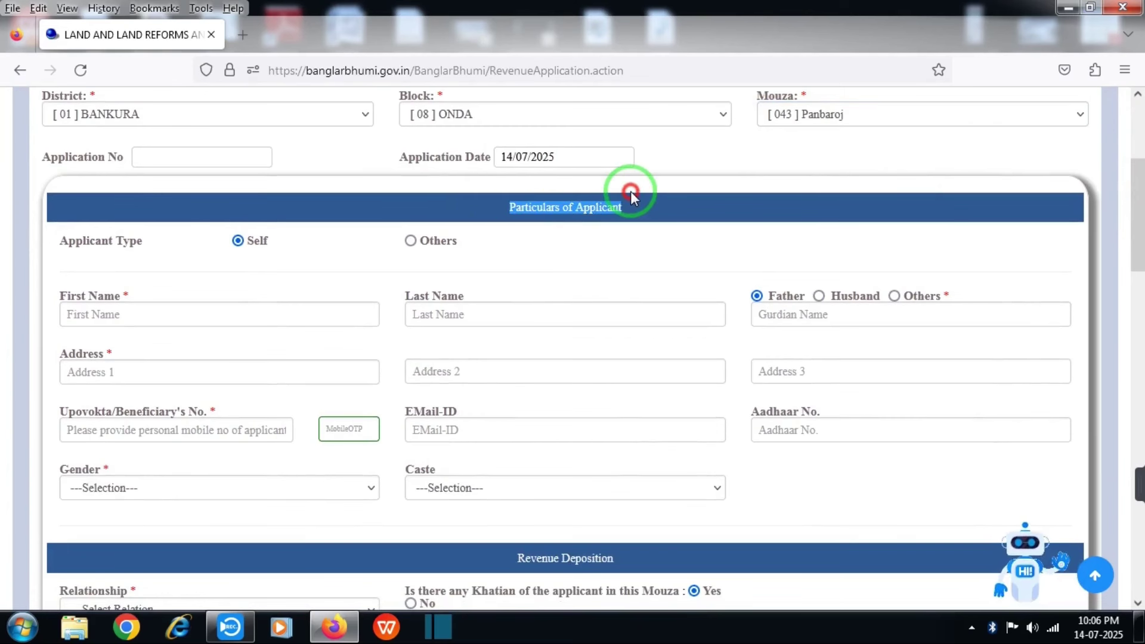
left_click(199, 255)
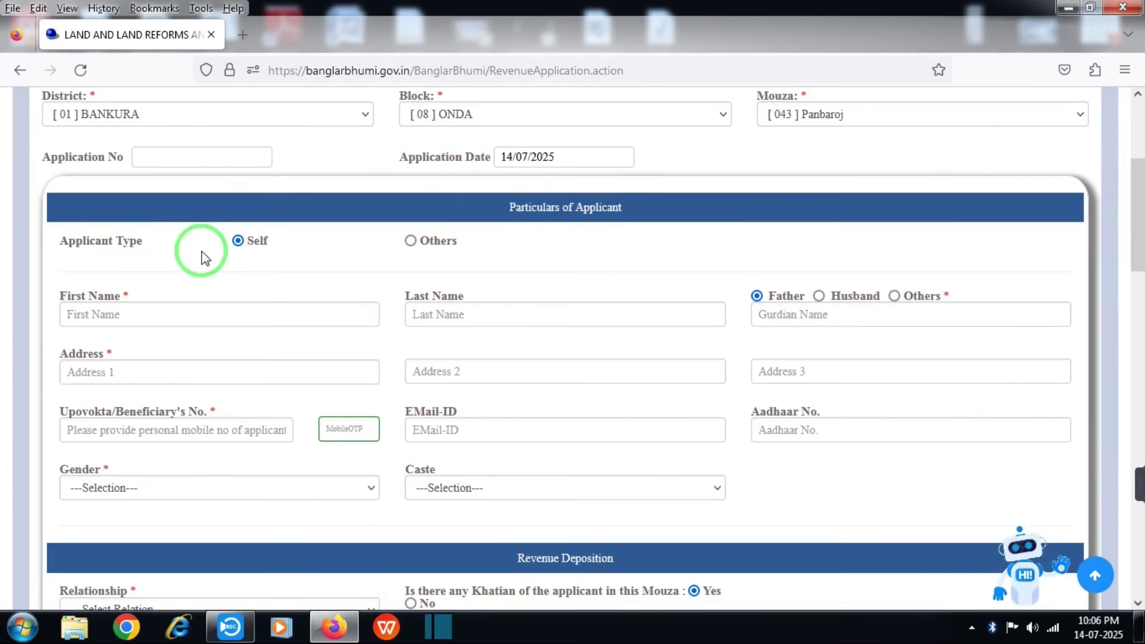
left_click(239, 241)
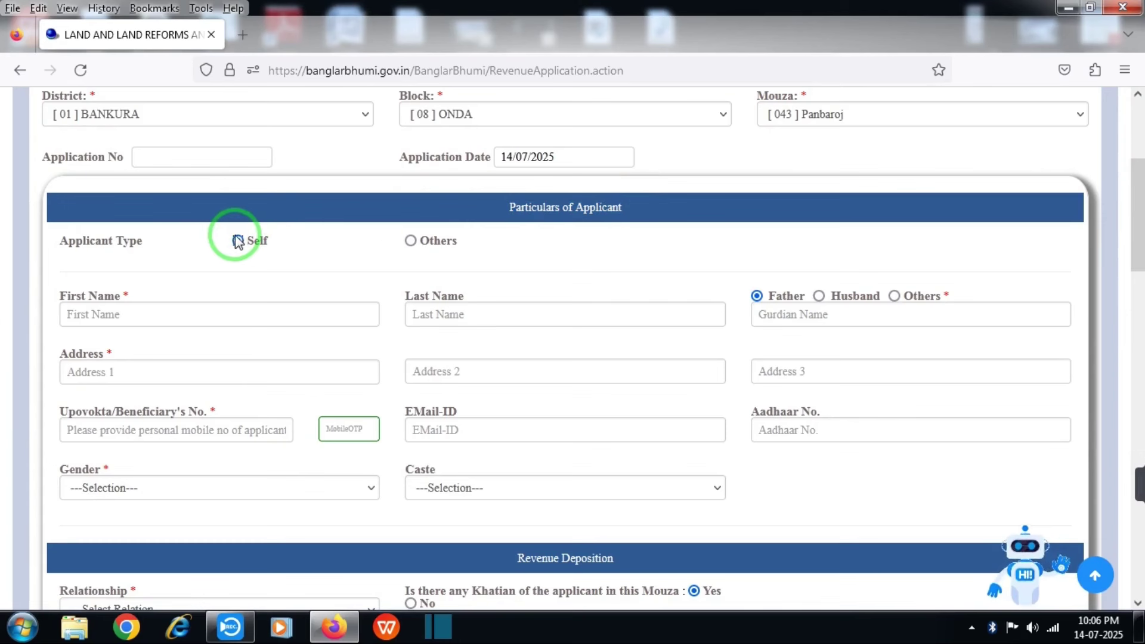
left_click(237, 239)
Enter the applicant's first name, last name and father's name
left_click(164, 312)
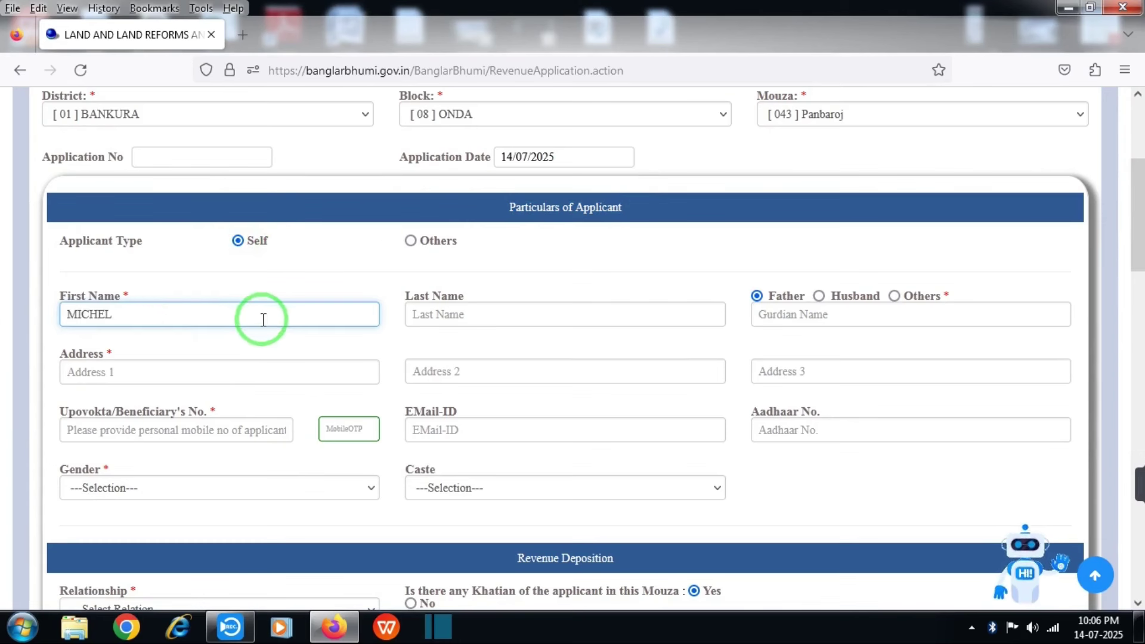
left_click(443, 307)
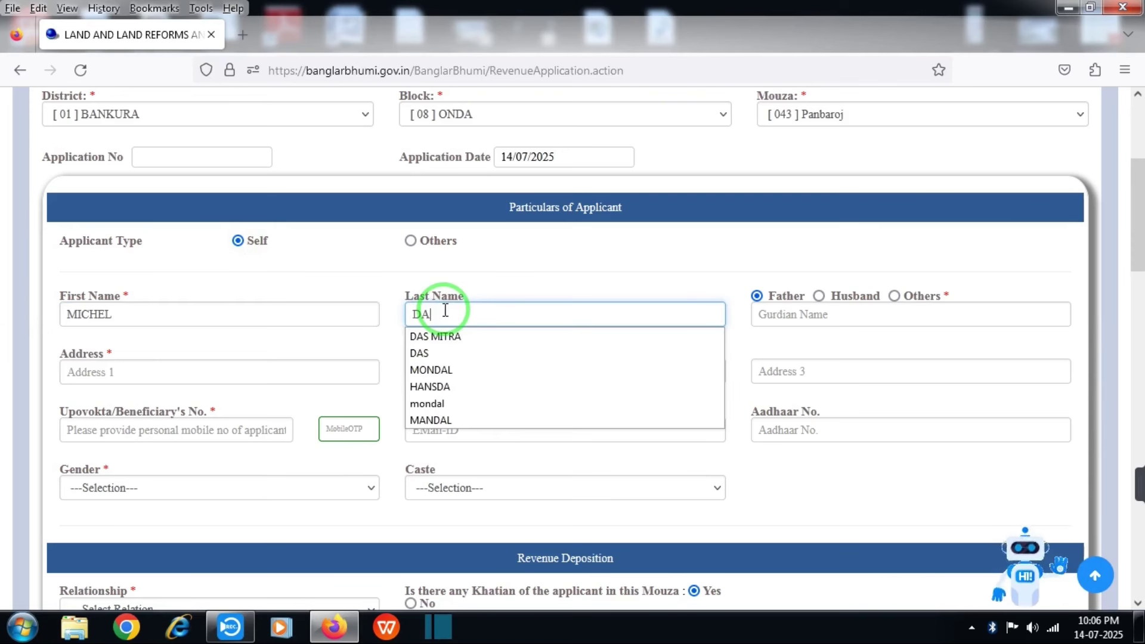
left_click(782, 314)
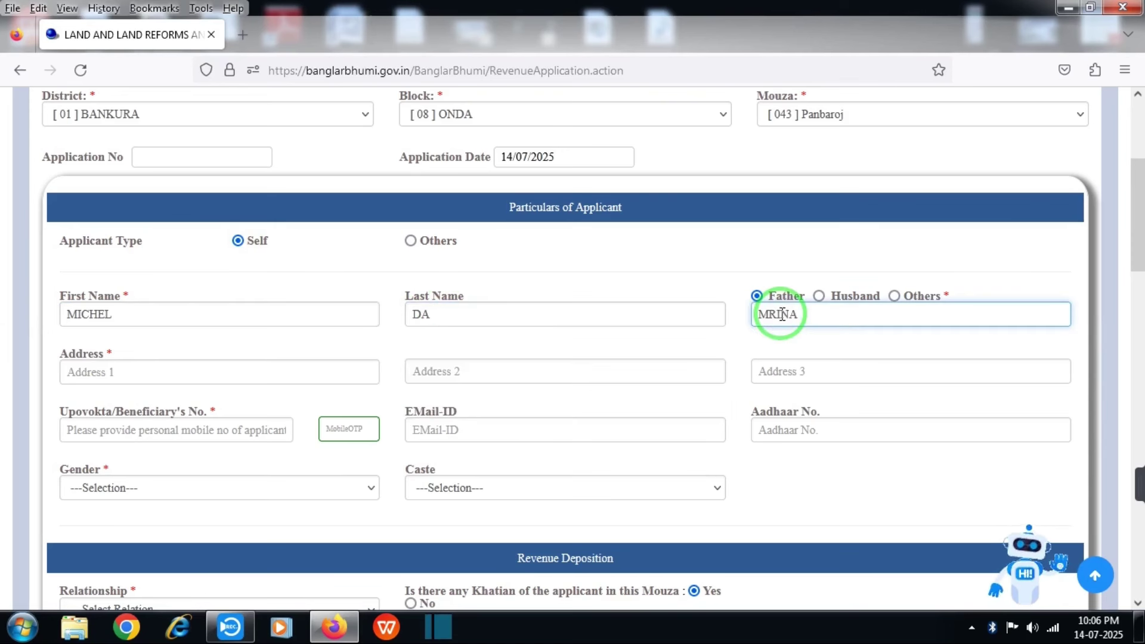
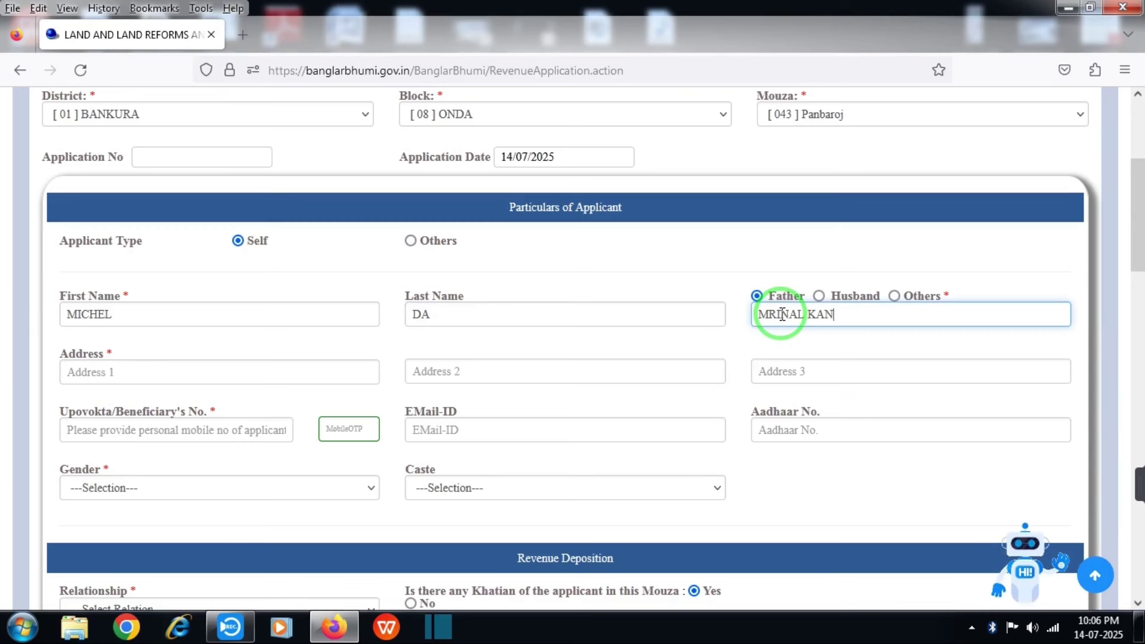
Enter BANKURA as the address and type the beneficiary's mobile number
scroll(87, 284, "down", 2)
left_click(88, 290)
type("BANKURA")
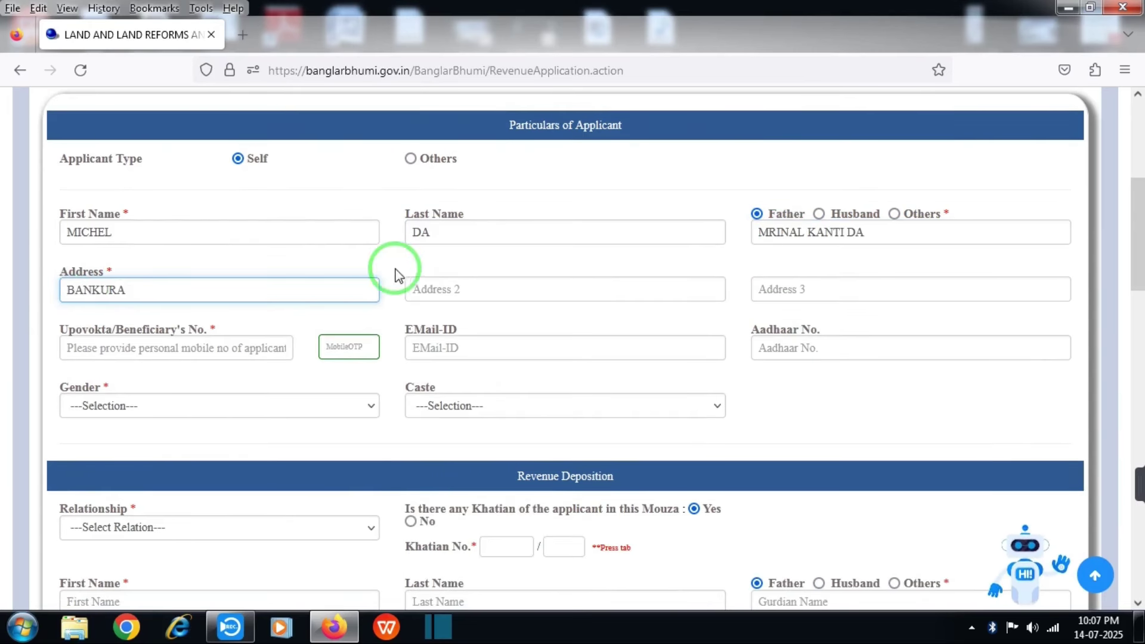
left_click(426, 286)
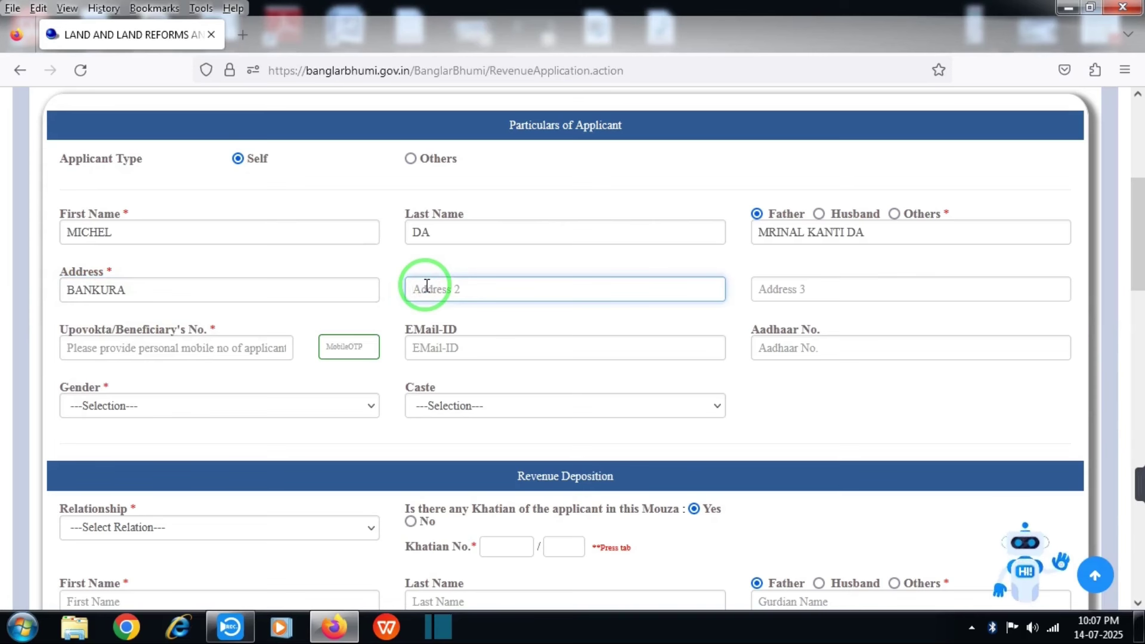
left_click(775, 285)
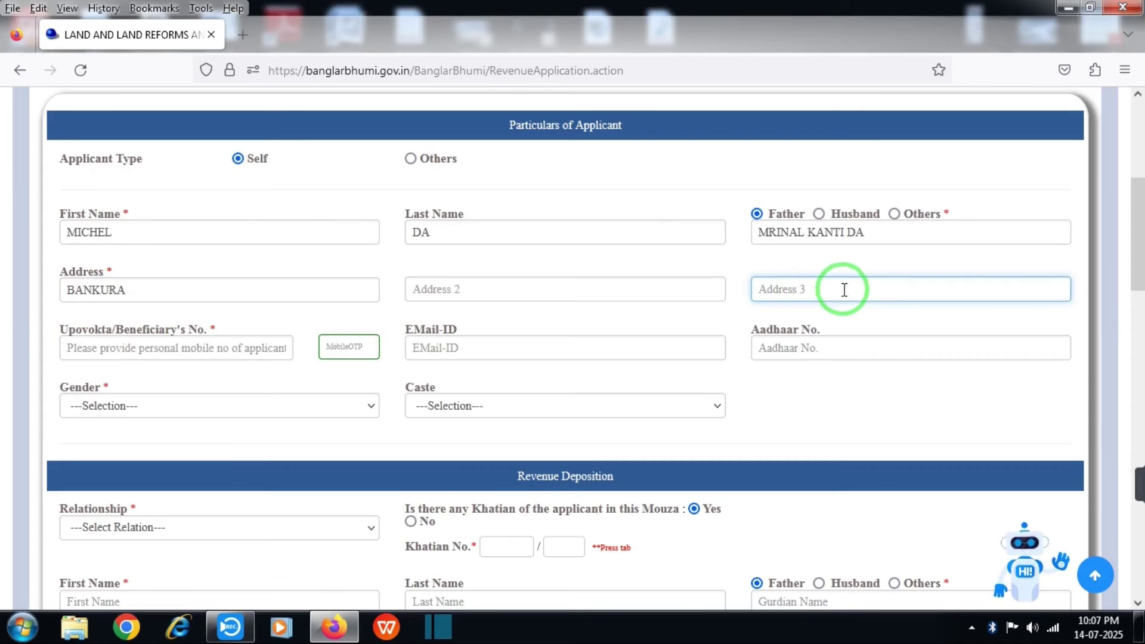
left_click_drag(1132, 184, 1133, 211)
left_click(219, 220)
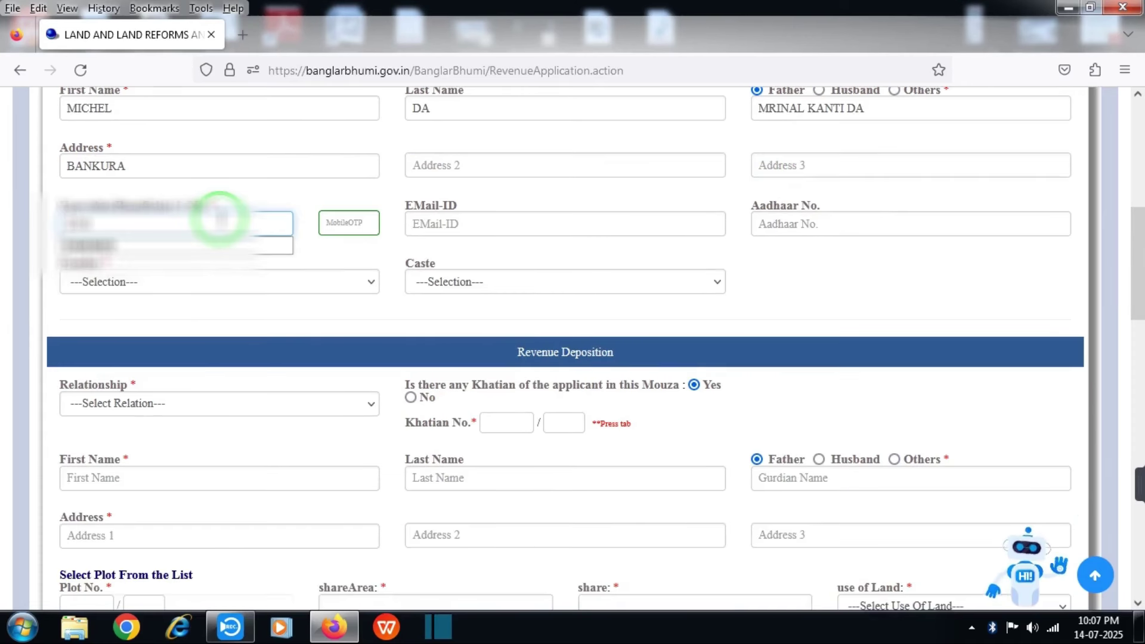
type("12345")
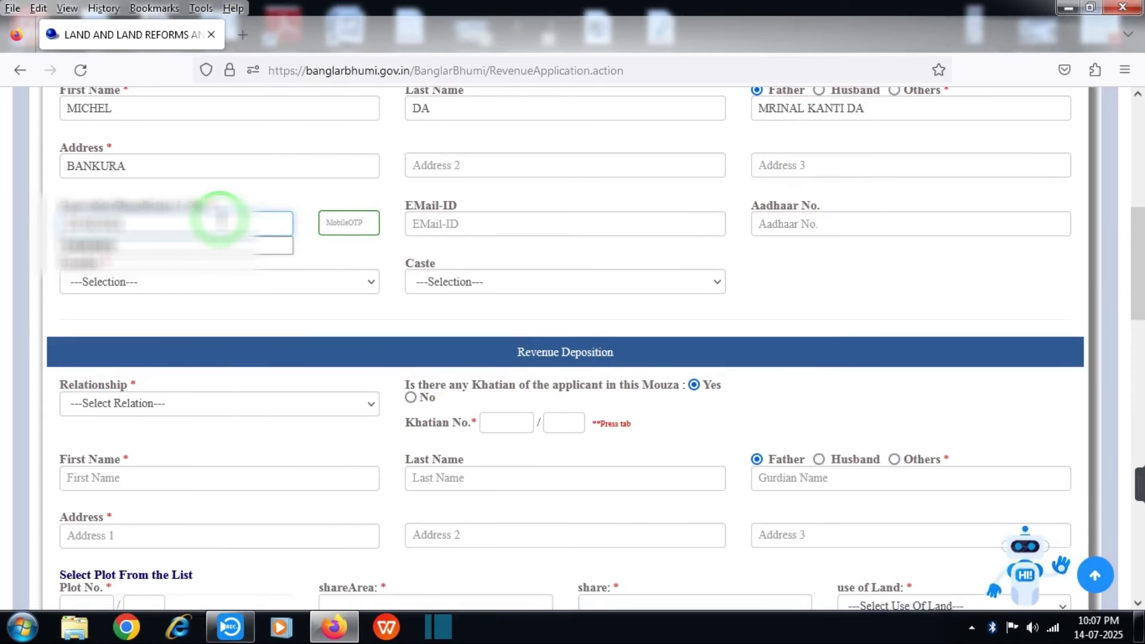
type("6")
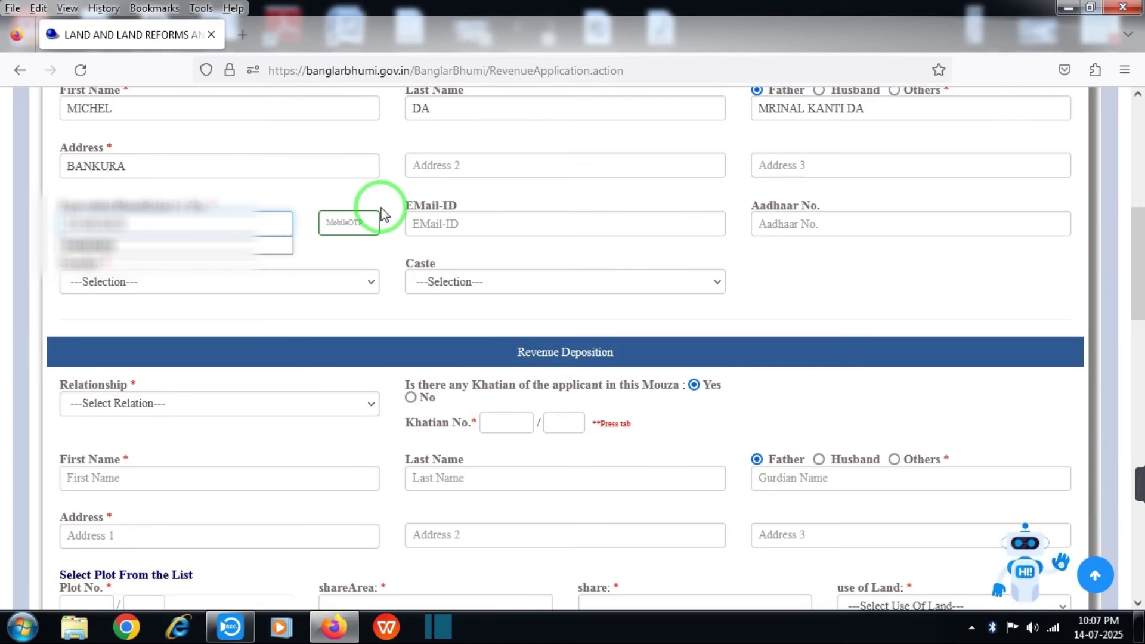
Send the mobile OTP and fill the applicant's e-mail from the autocomplete suggestion
left_click(349, 222)
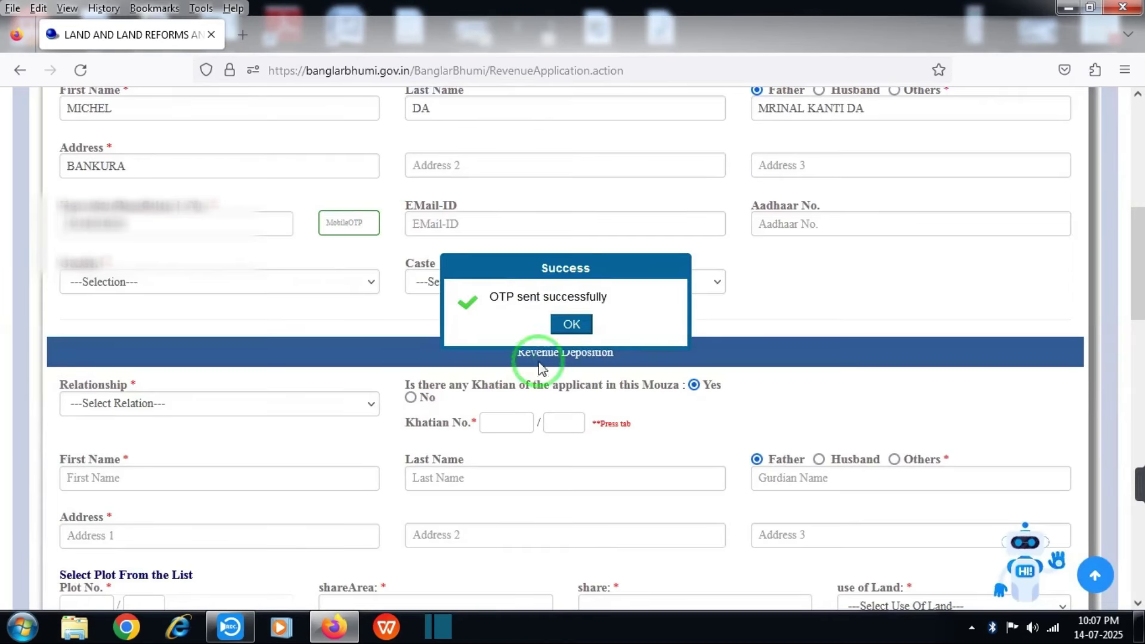
left_click(571, 324)
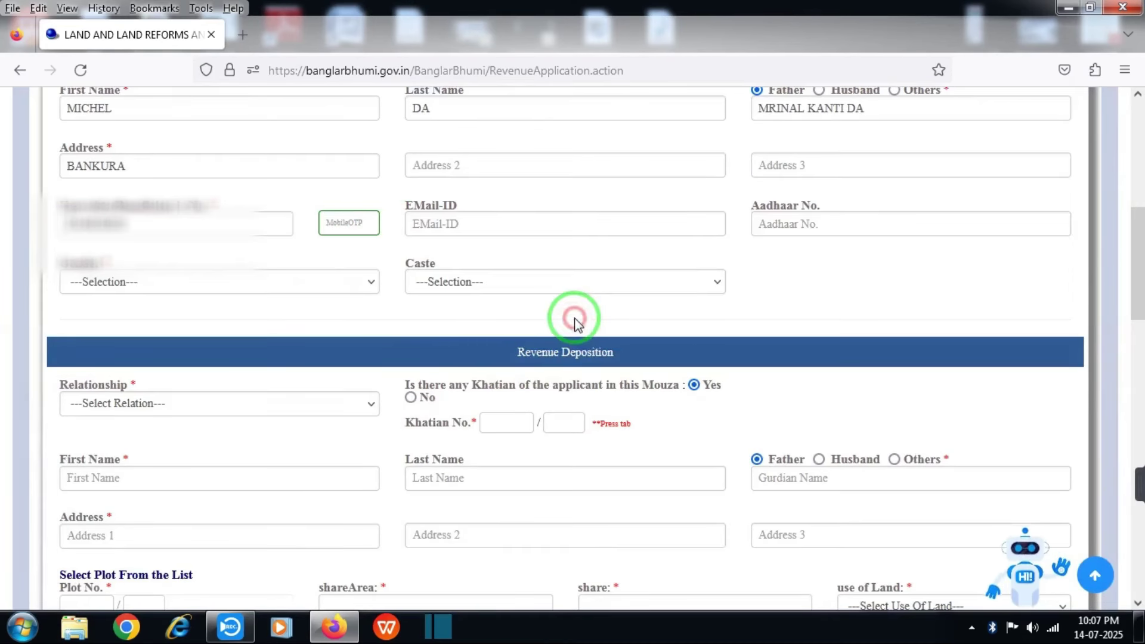
left_click(362, 221)
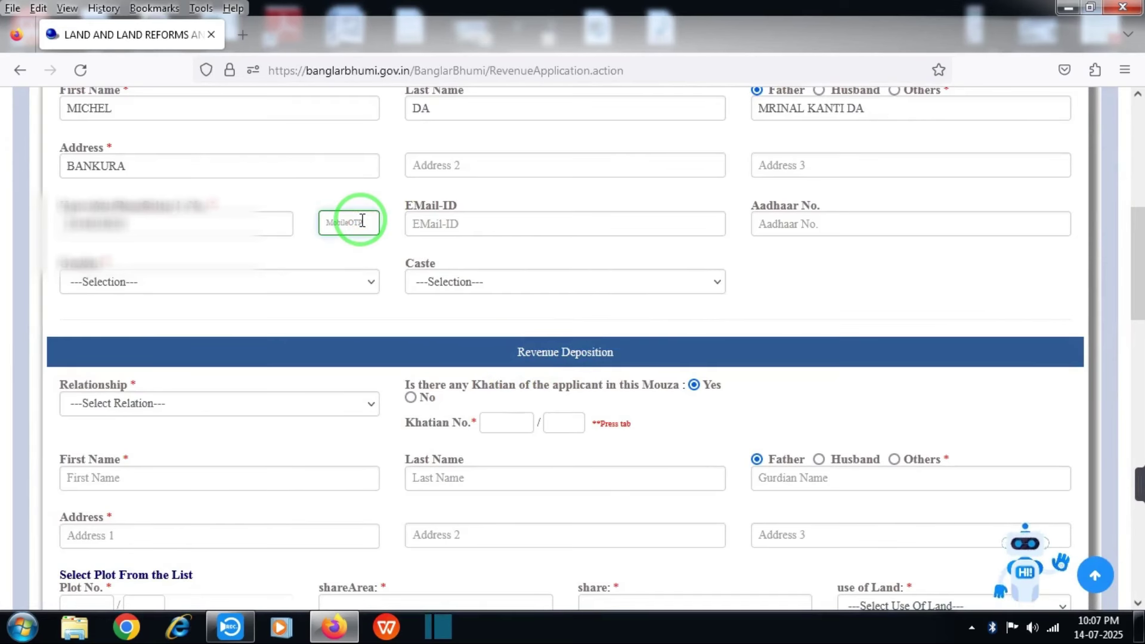
left_click(463, 223)
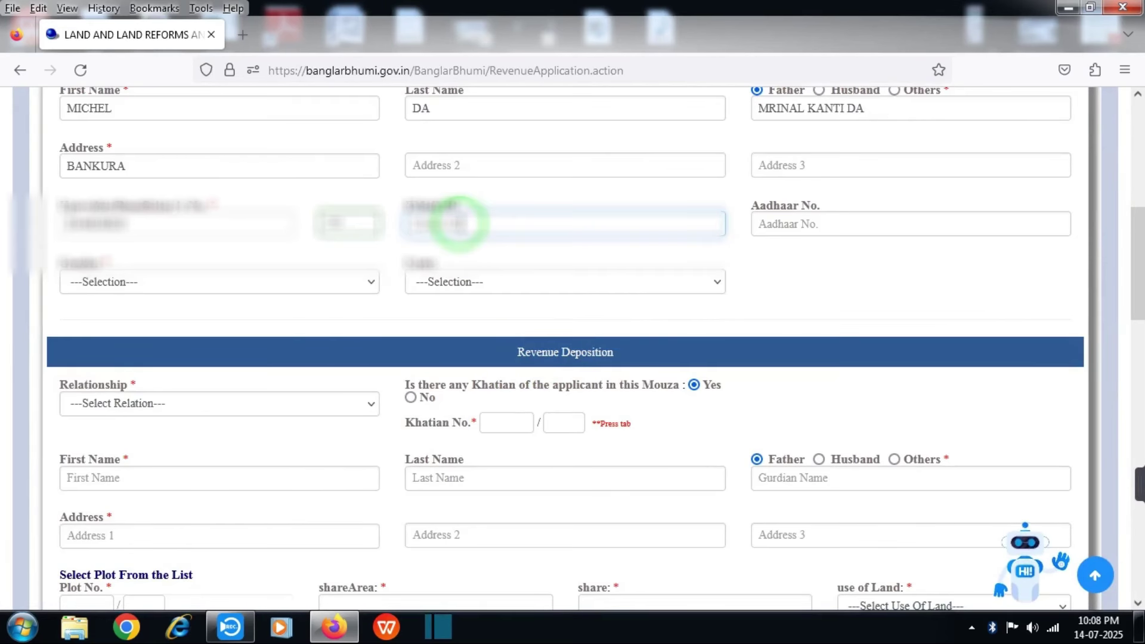
type("m")
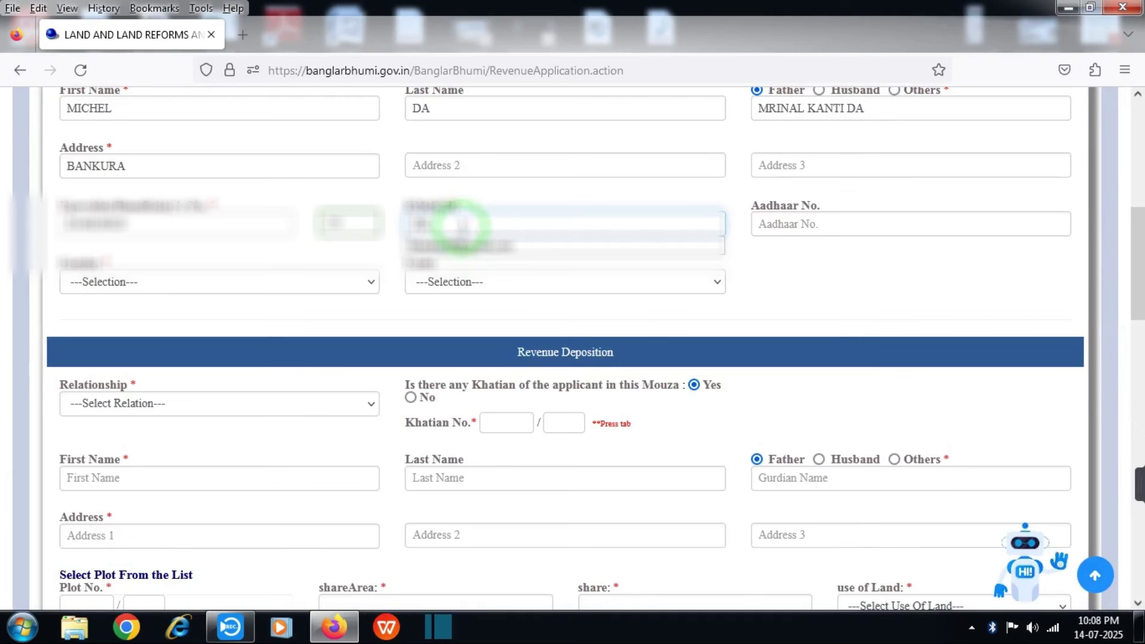
left_click(460, 245)
left_click(767, 220)
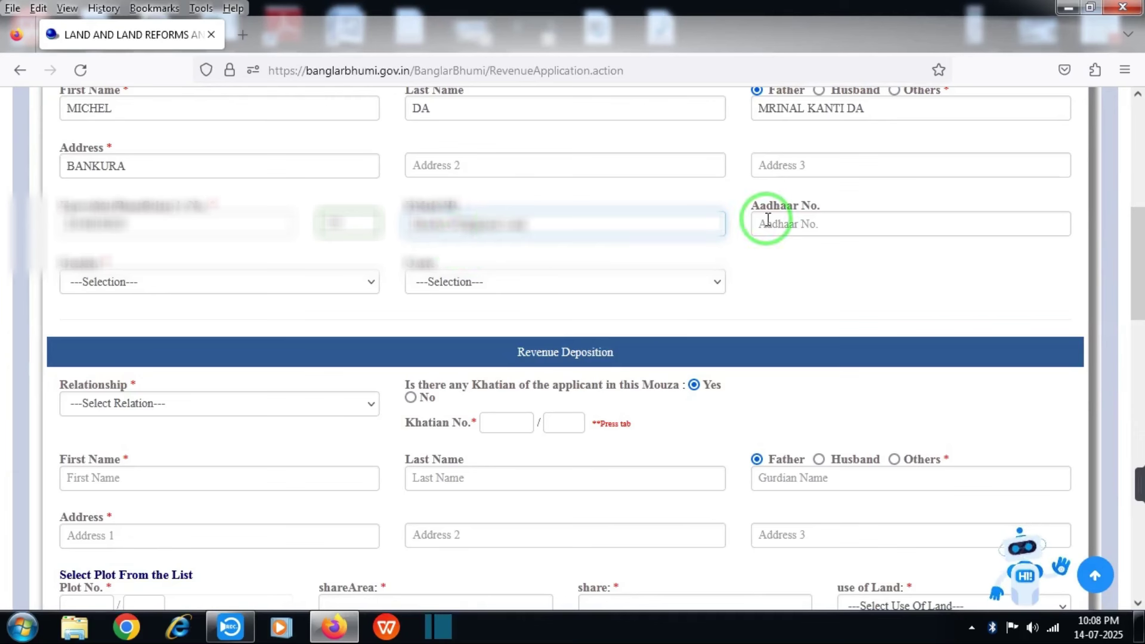
Set Gender to MALE and Caste to GENERAL
left_click(768, 221)
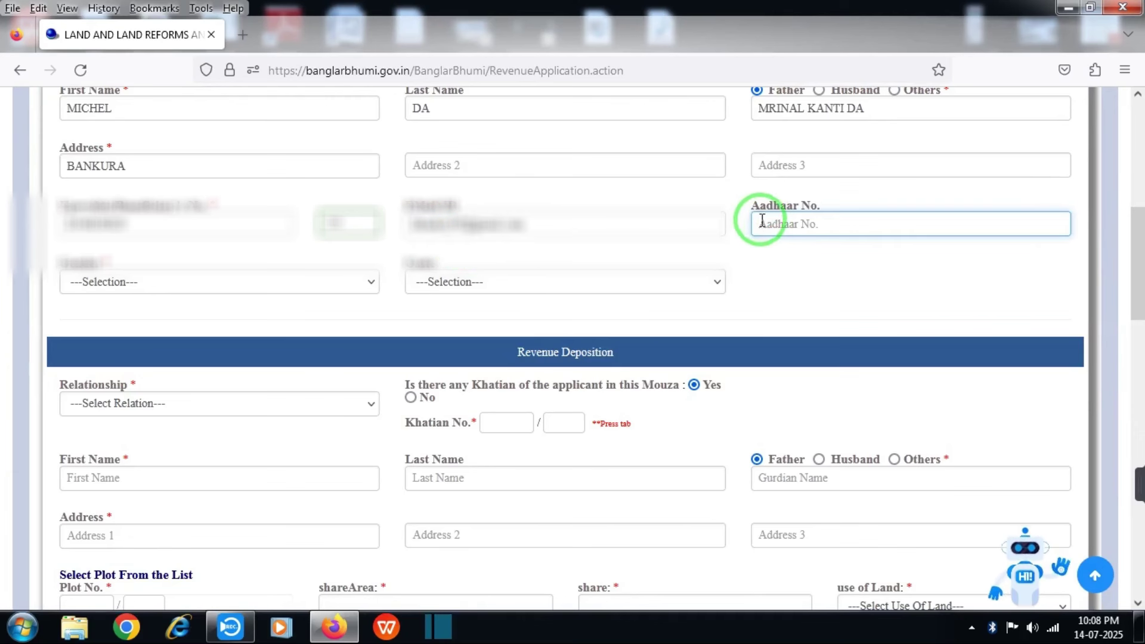
triple_click(779, 205)
scroll(278, 227, "down", 2)
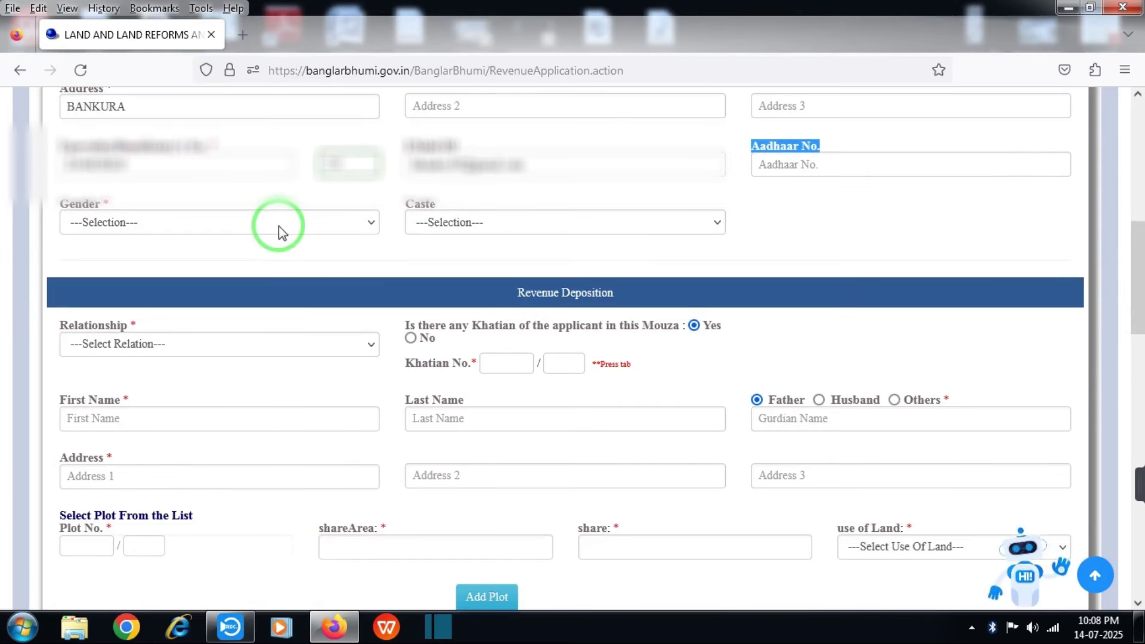
left_click(277, 225)
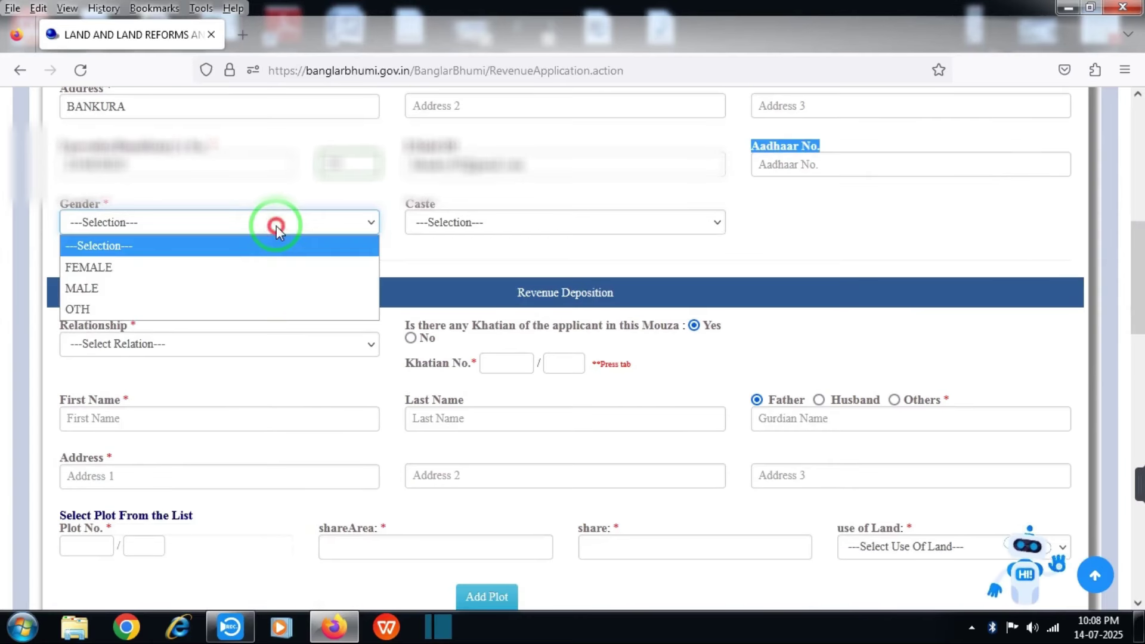
left_click(212, 292)
left_click(416, 224)
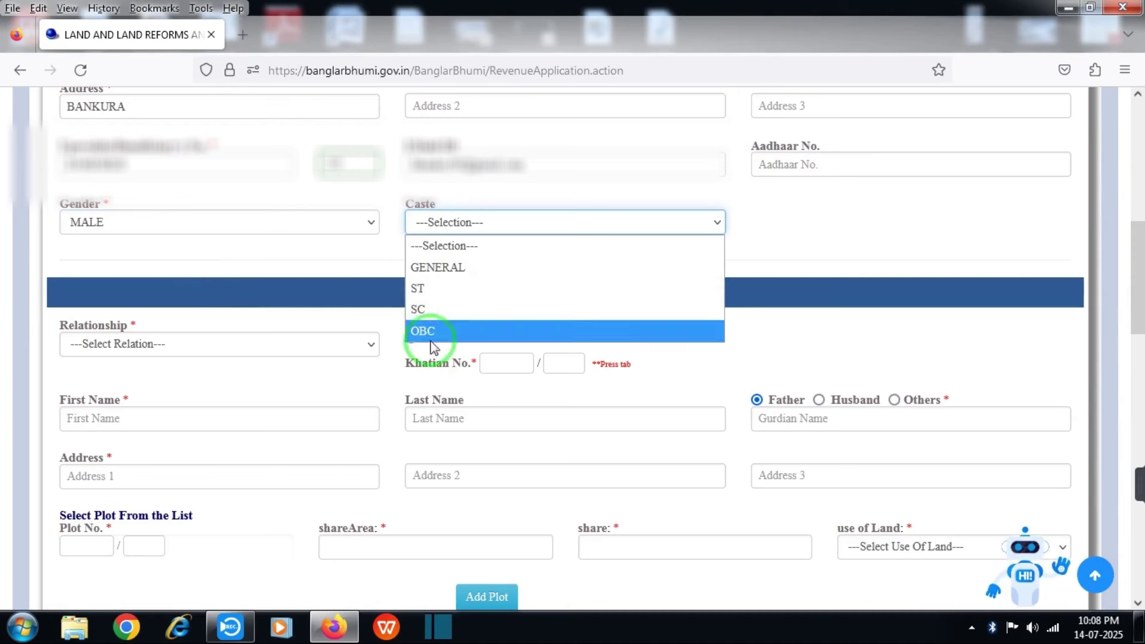
left_click(438, 268)
scroll(508, 206, "down", 2)
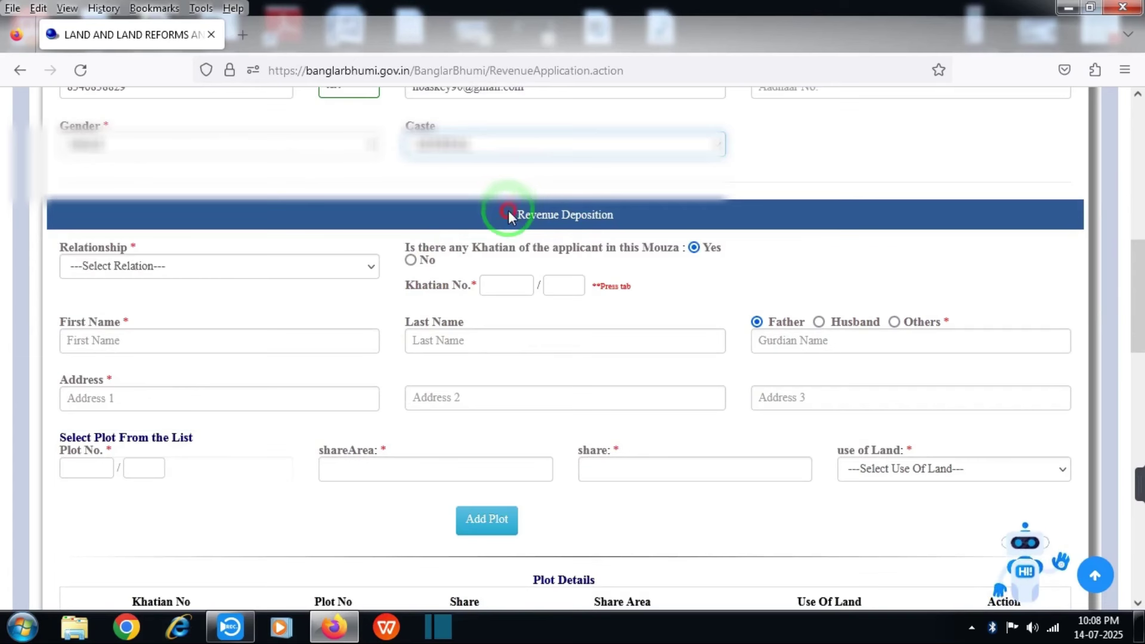
left_click_drag(512, 212, 616, 225)
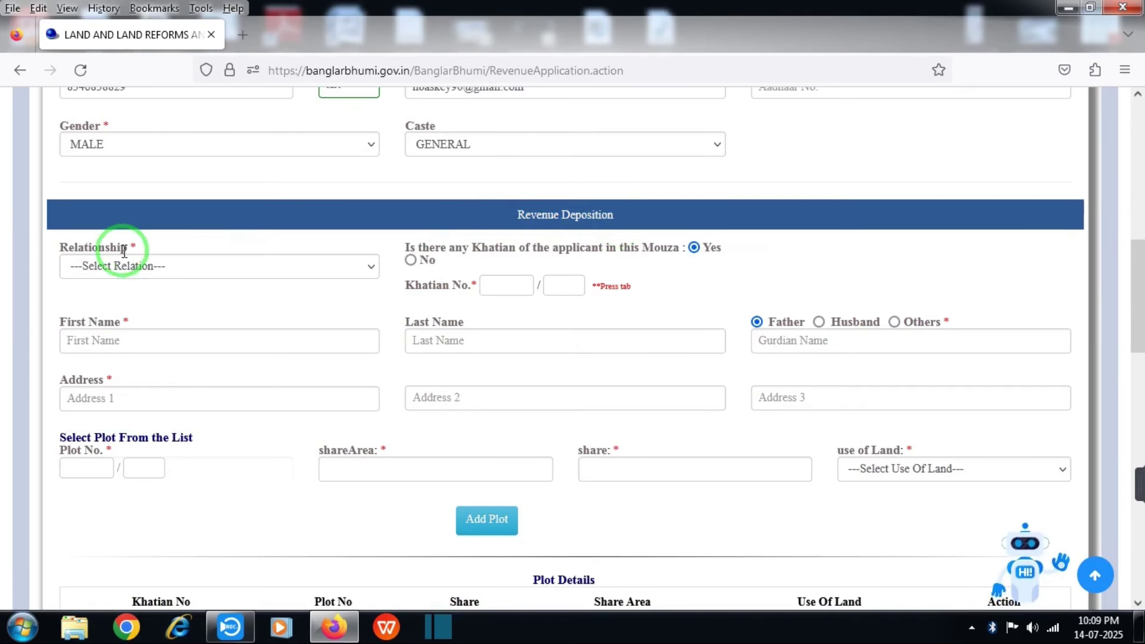
Set the depositor relationship to [01]Self and answer No to having a khatian in this mouza
left_click(99, 267)
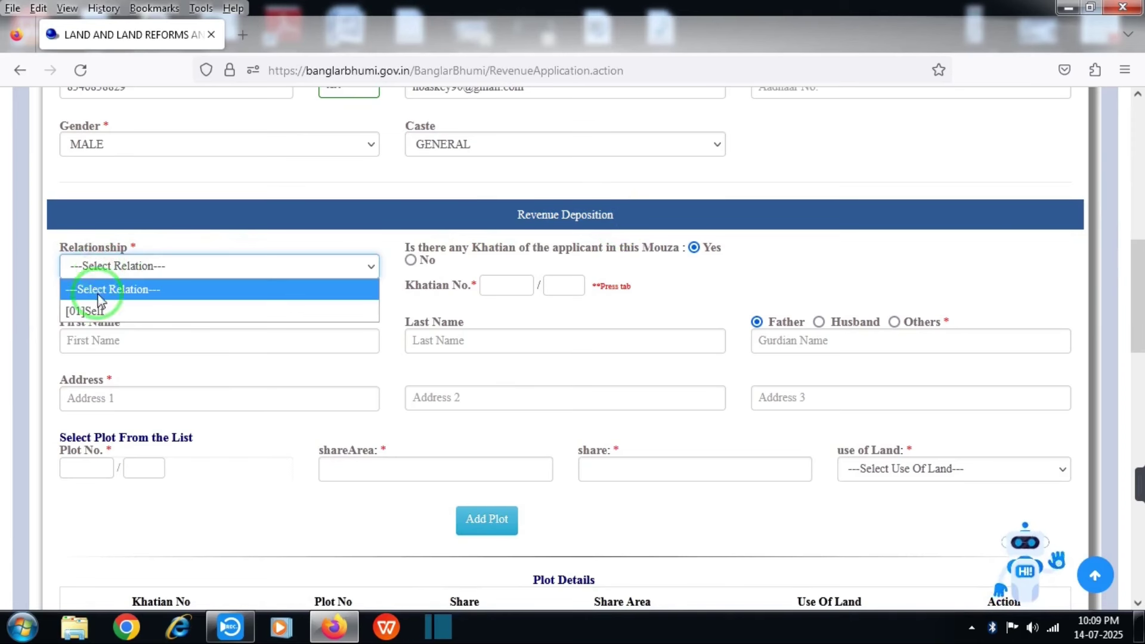
left_click(294, 312)
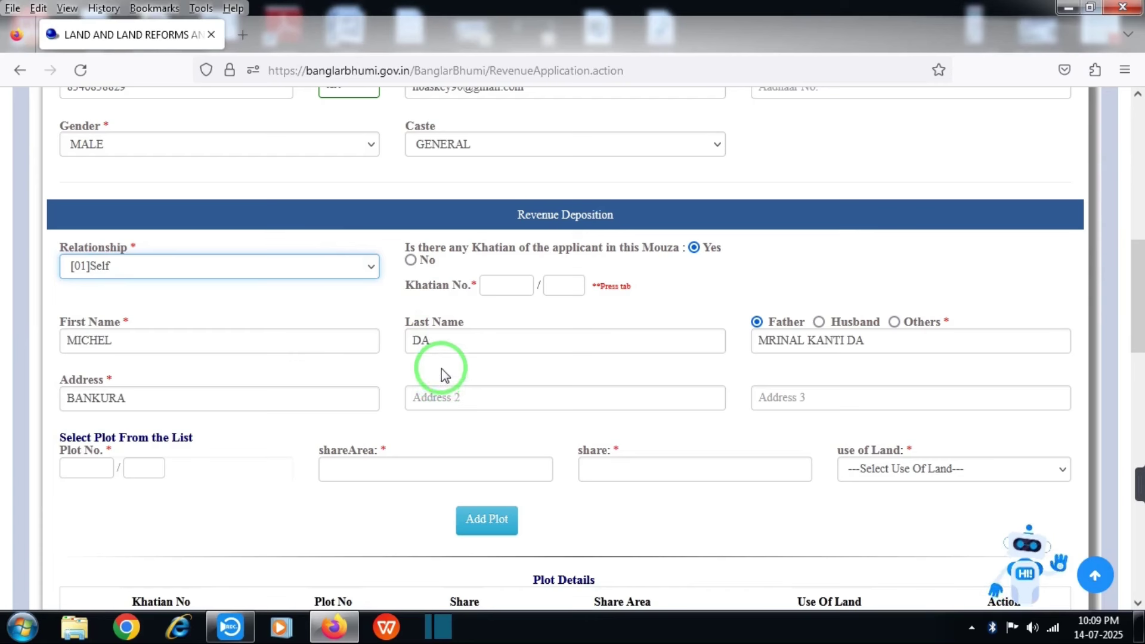
left_click_drag(407, 247, 643, 257)
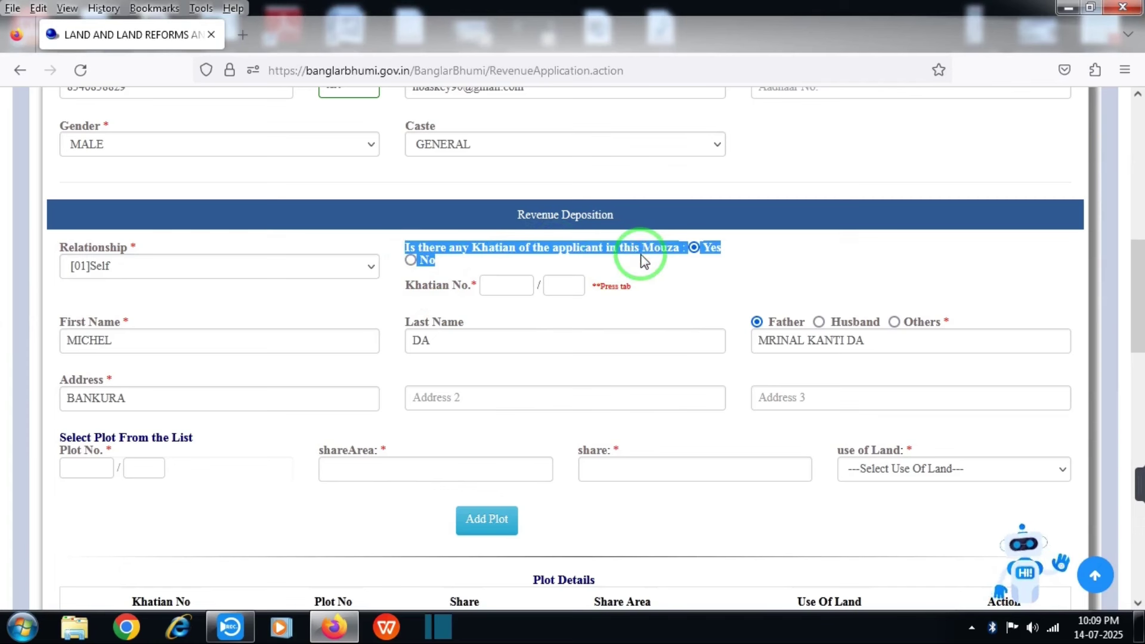
left_click(644, 261)
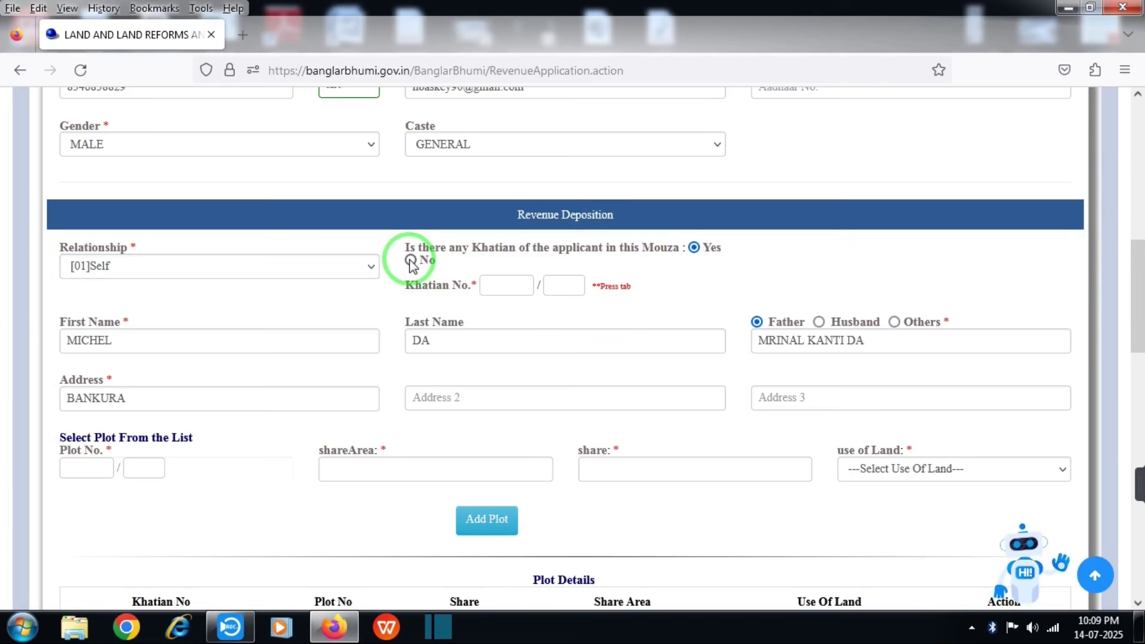
left_click(411, 261)
Set the un-recorded property district to BANKURA and registry office to D.S.R. BANKURA
scroll(490, 161, "down", 5)
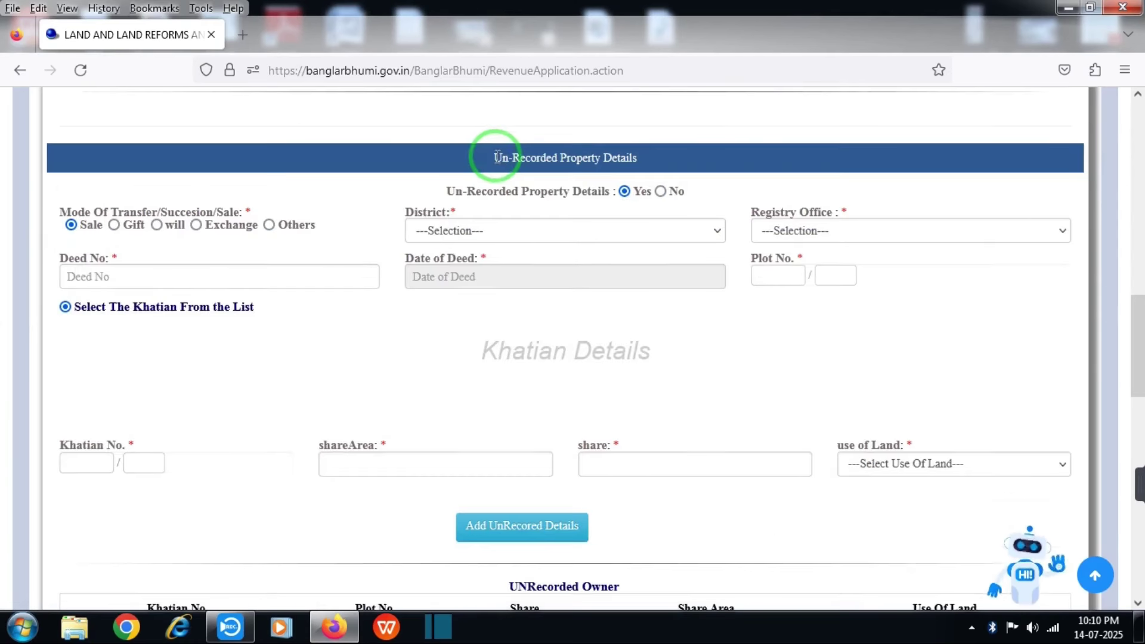
left_click_drag(490, 161, 633, 164)
left_click_drag(447, 190, 648, 197)
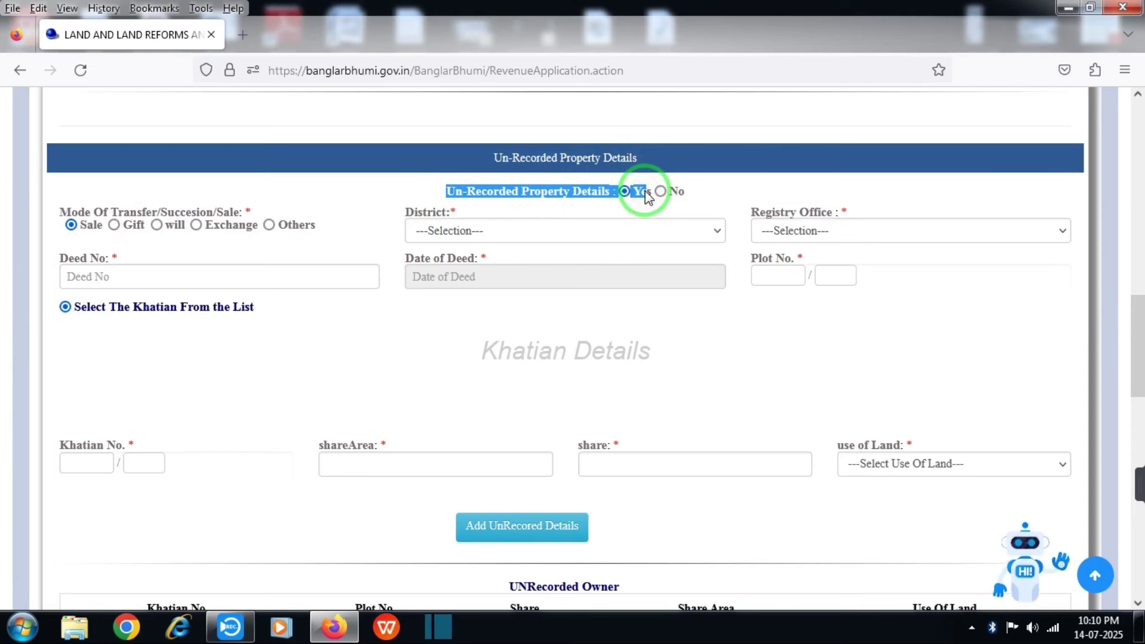
left_click_drag(59, 209, 281, 207)
left_click(281, 206)
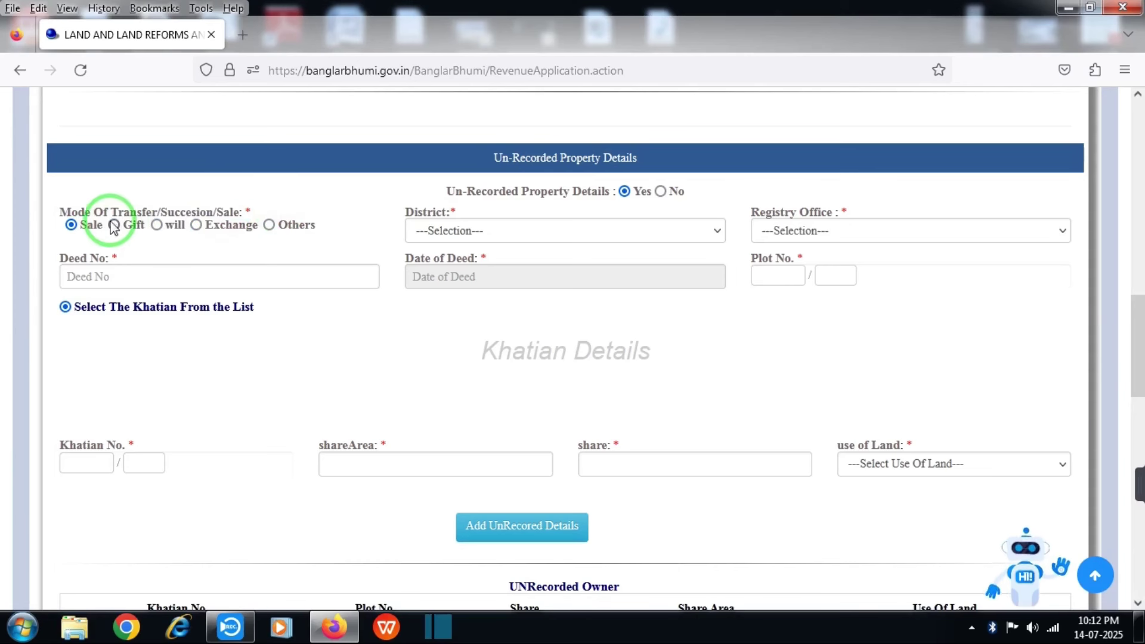
left_click(467, 230)
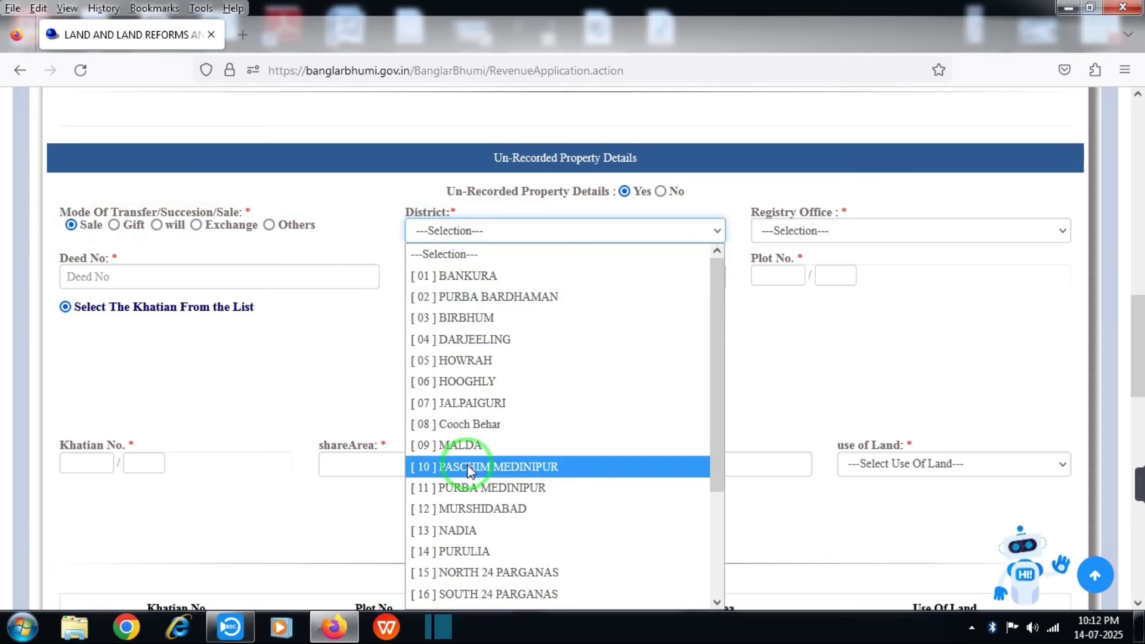
left_click(465, 275)
left_click(777, 237)
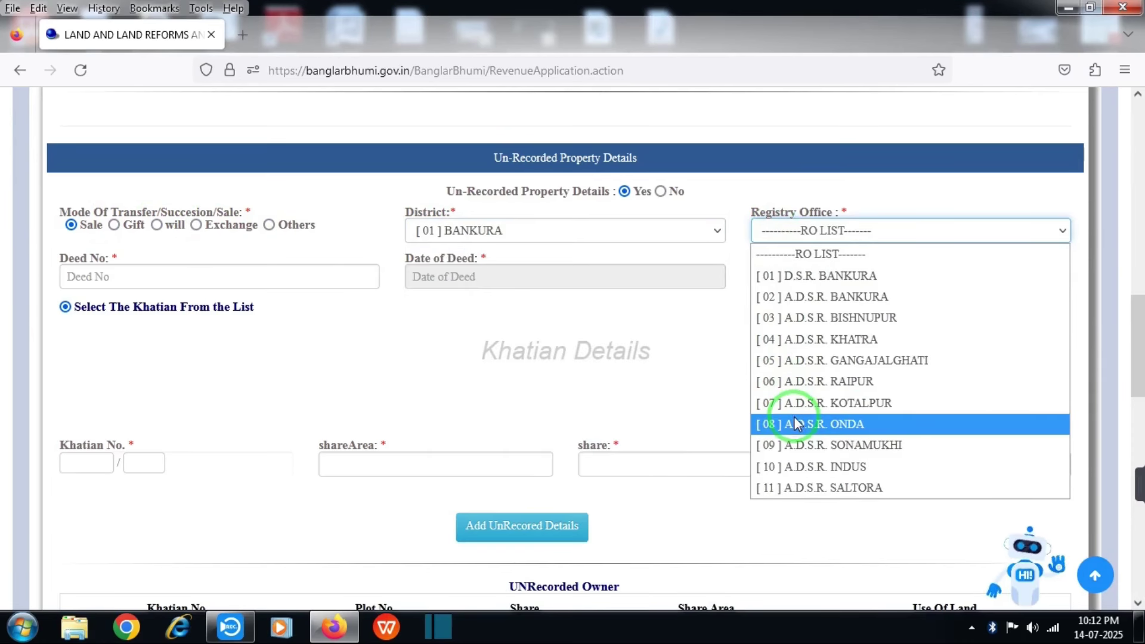
left_click(84, 272)
Pick deed number 0022, set the deed date 09/10/1984 and enter plot 196
type("00")
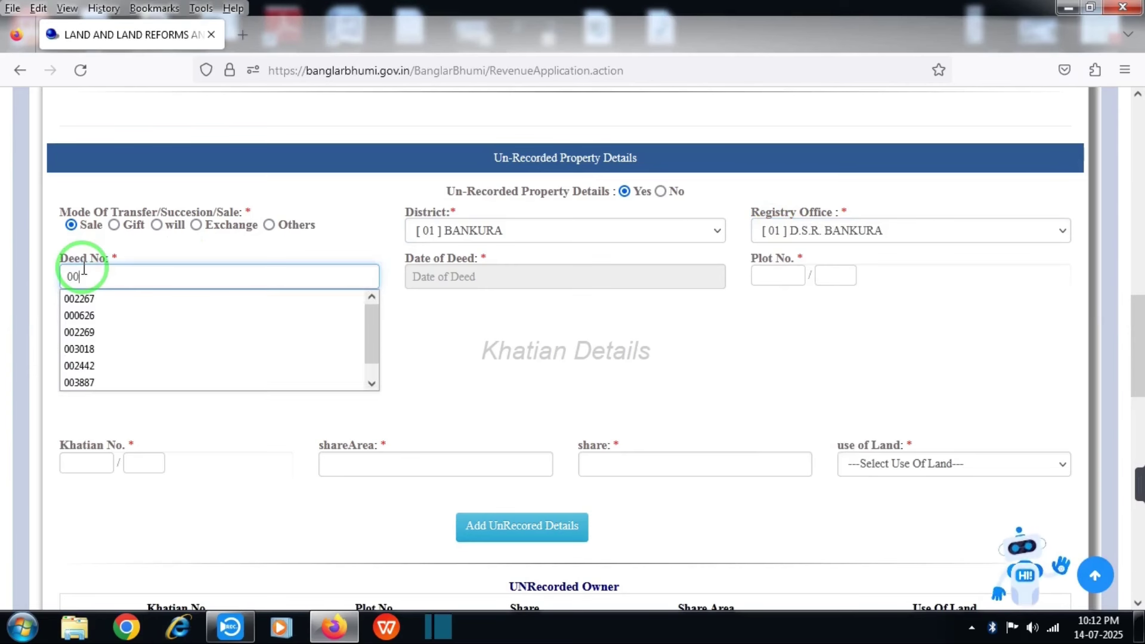
type("22")
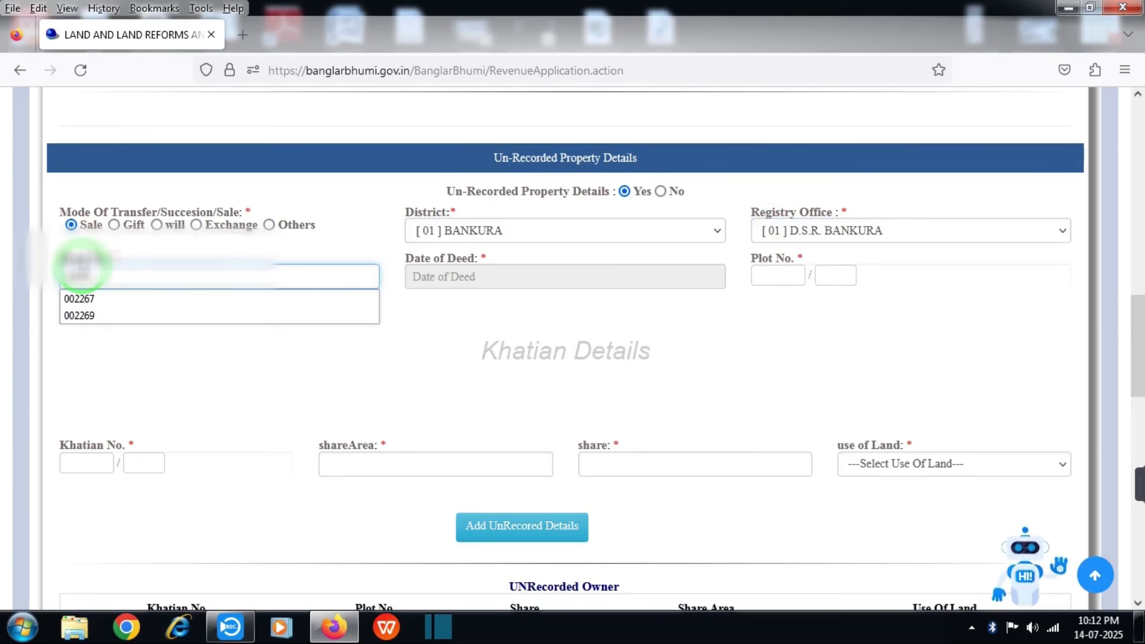
left_click(435, 274)
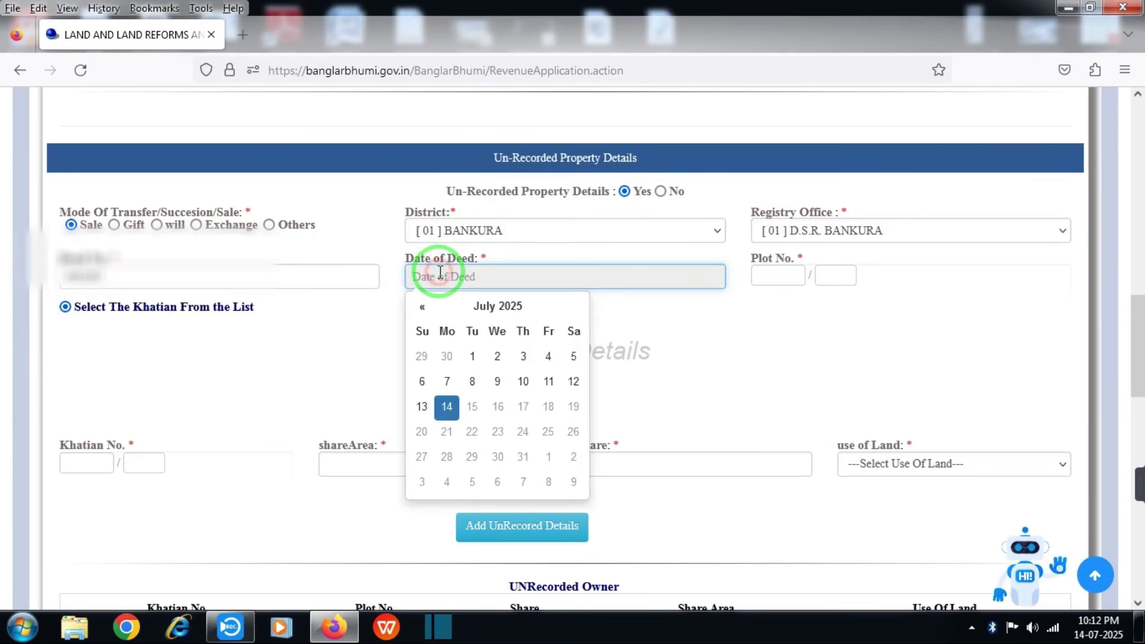
left_click(498, 306)
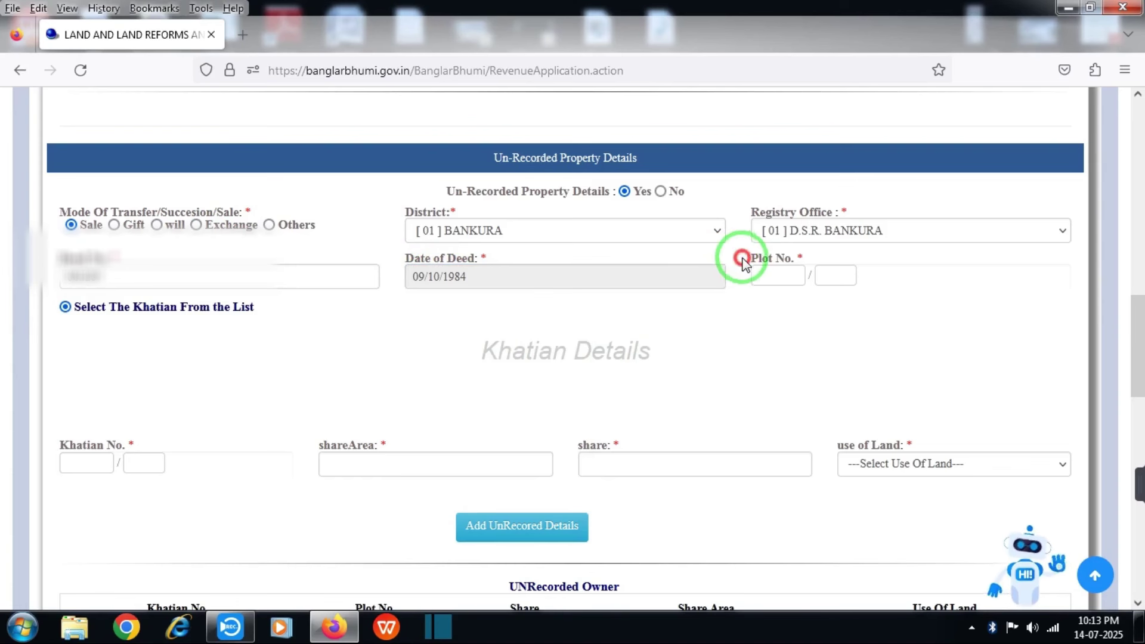
left_click_drag(743, 262, 799, 259)
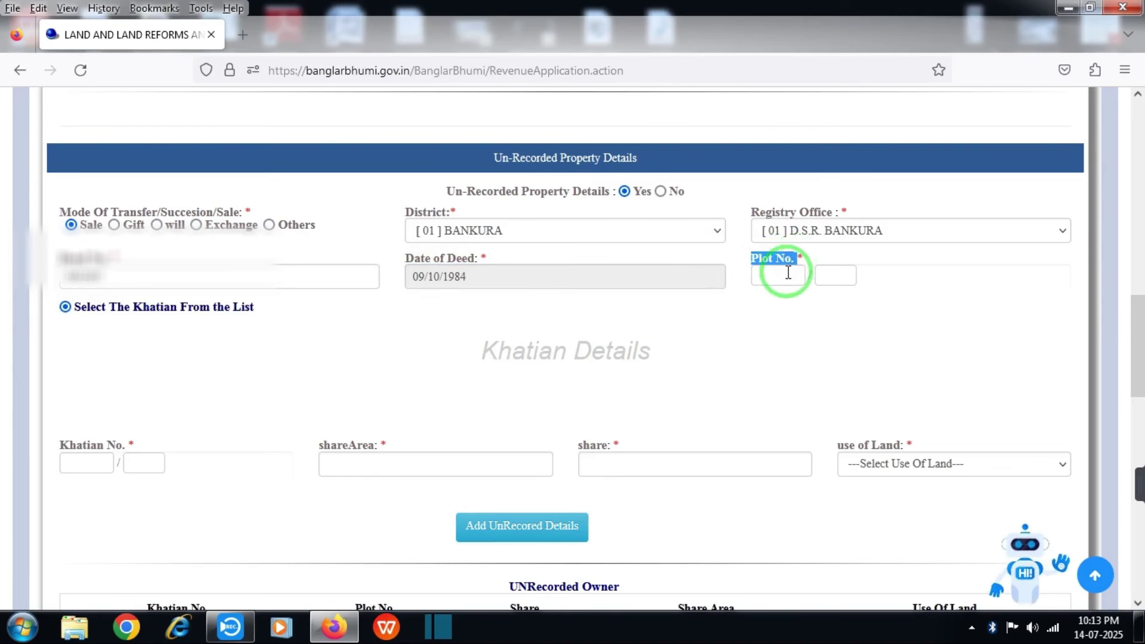
left_click(788, 272)
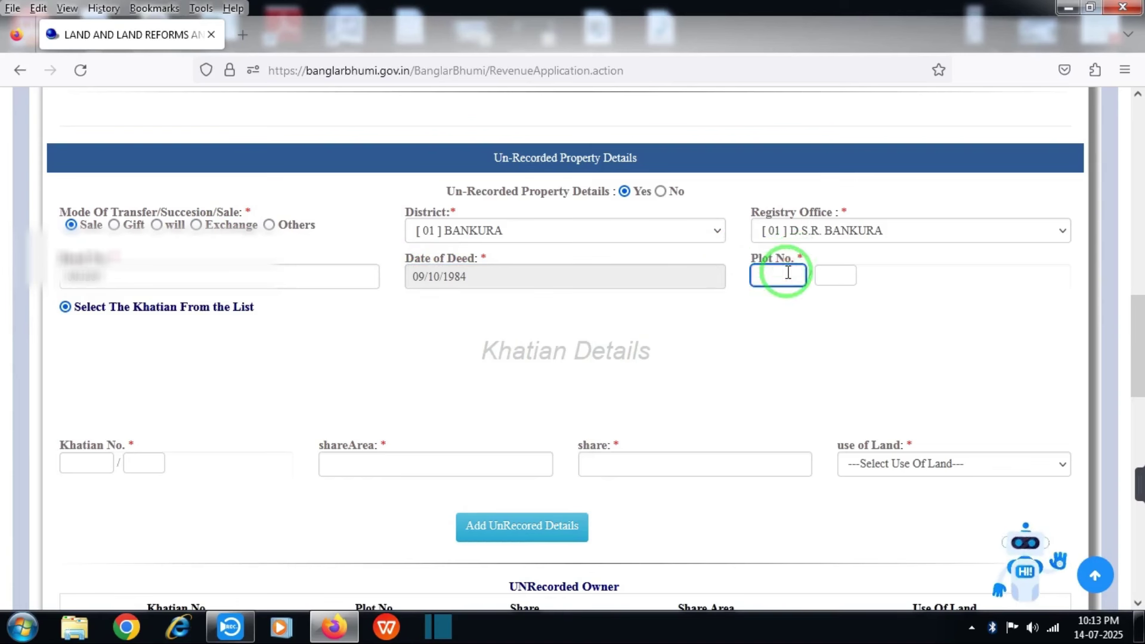
type("196")
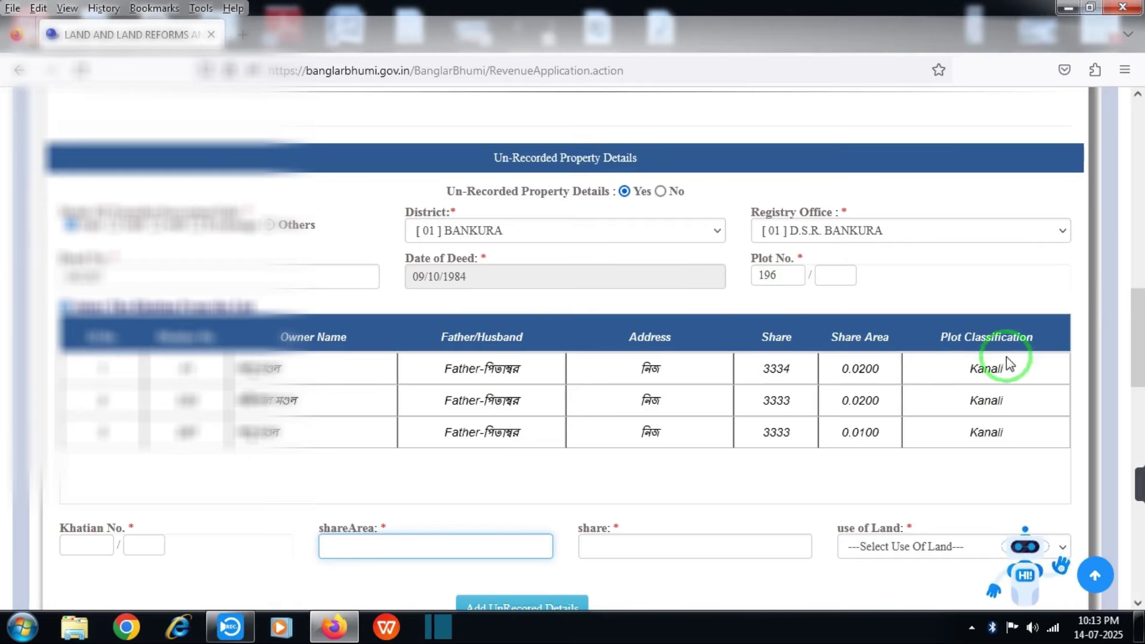
Add the khatian 297 owner share with land use [R02]Okrishi to the un-recorded details
left_click_drag(1143, 320, 1140, 328)
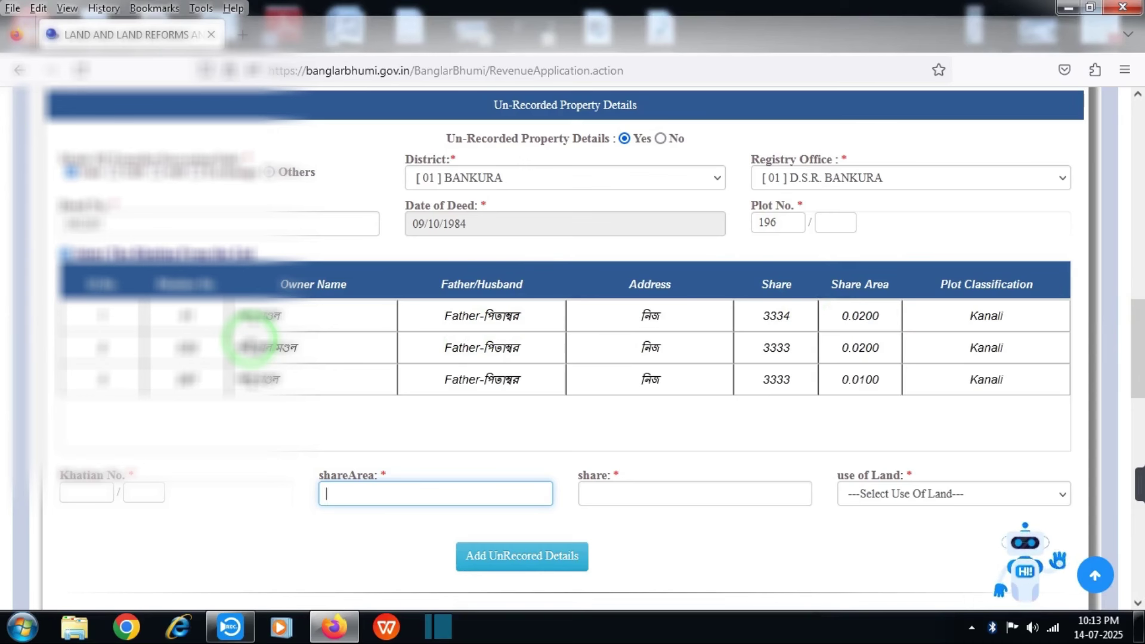
left_click(201, 379)
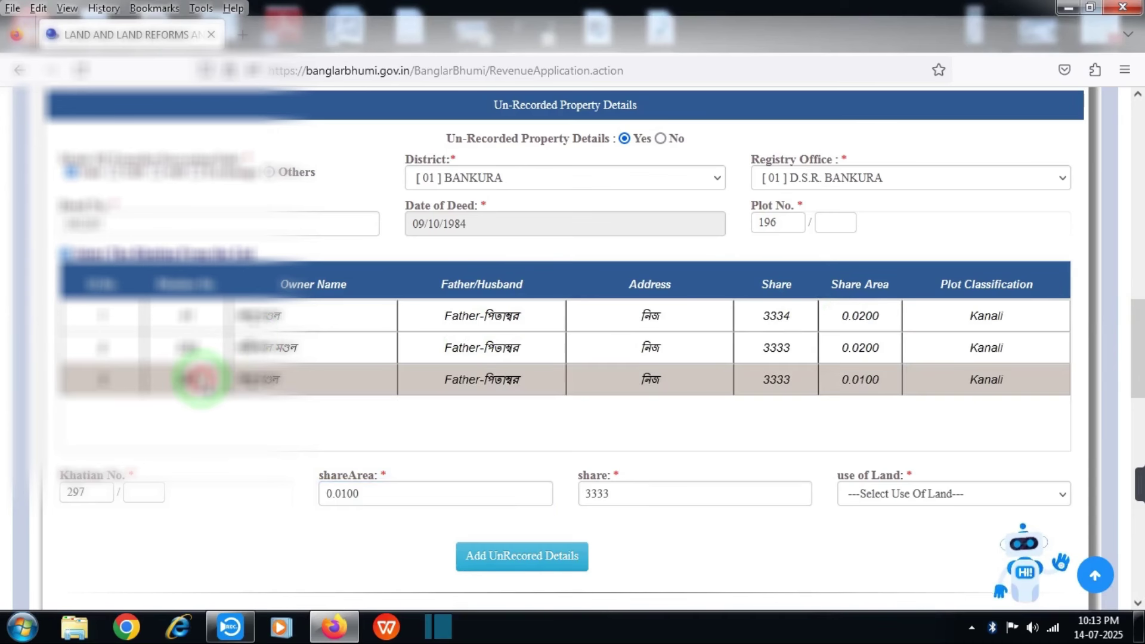
double_click(76, 475)
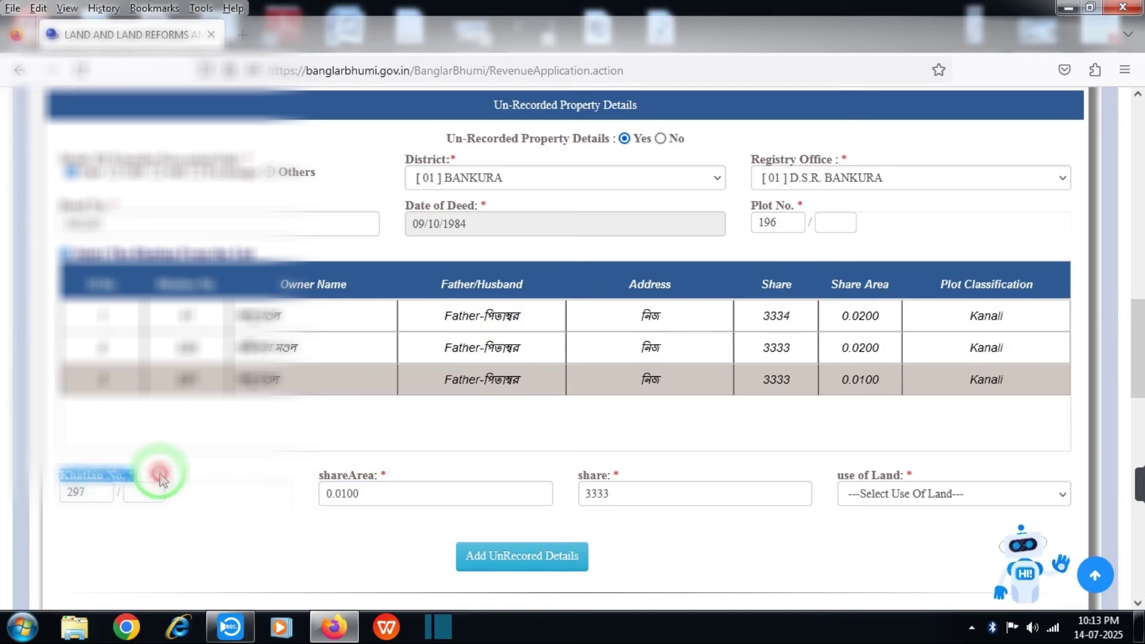
left_click_drag(306, 476, 405, 484)
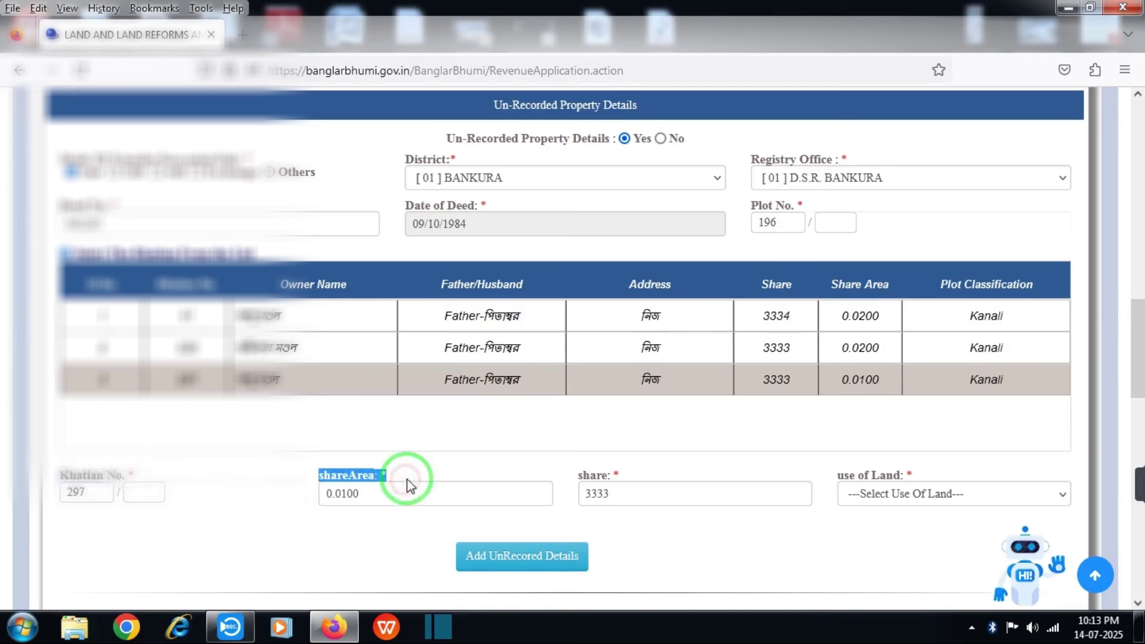
left_click_drag(564, 482, 600, 483)
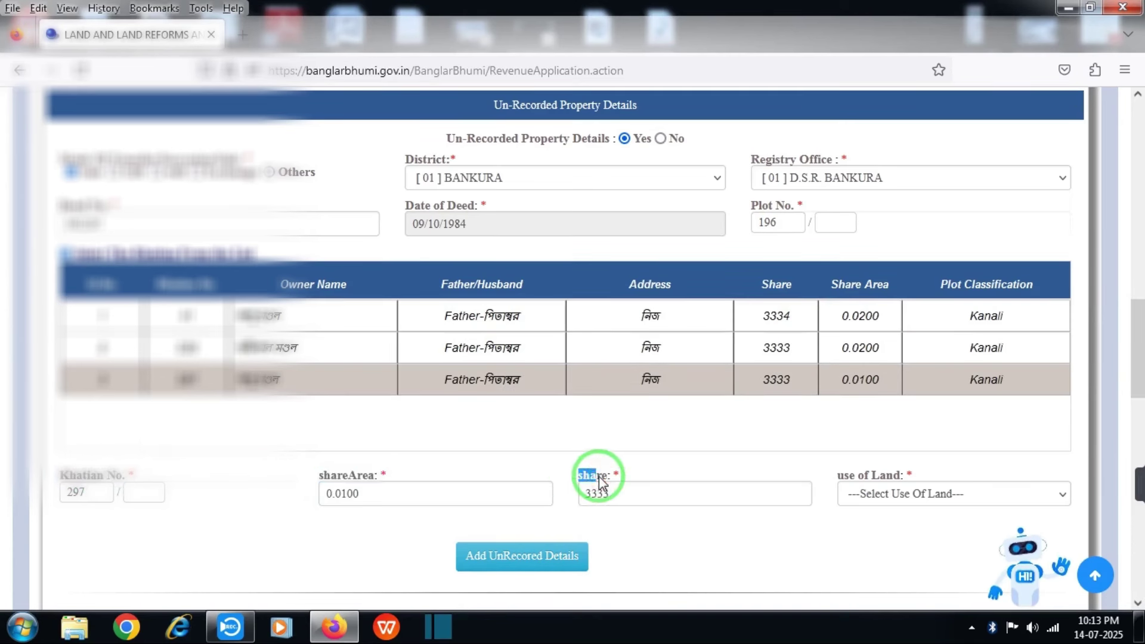
left_click(884, 504)
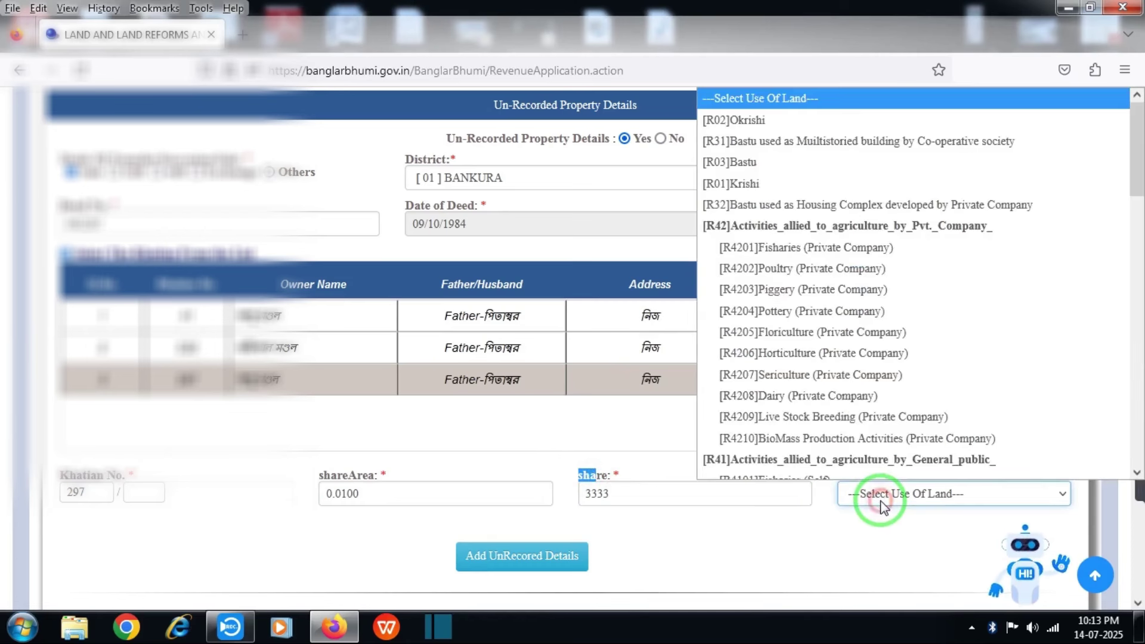
left_click(793, 120)
scroll(556, 477, "down", 2)
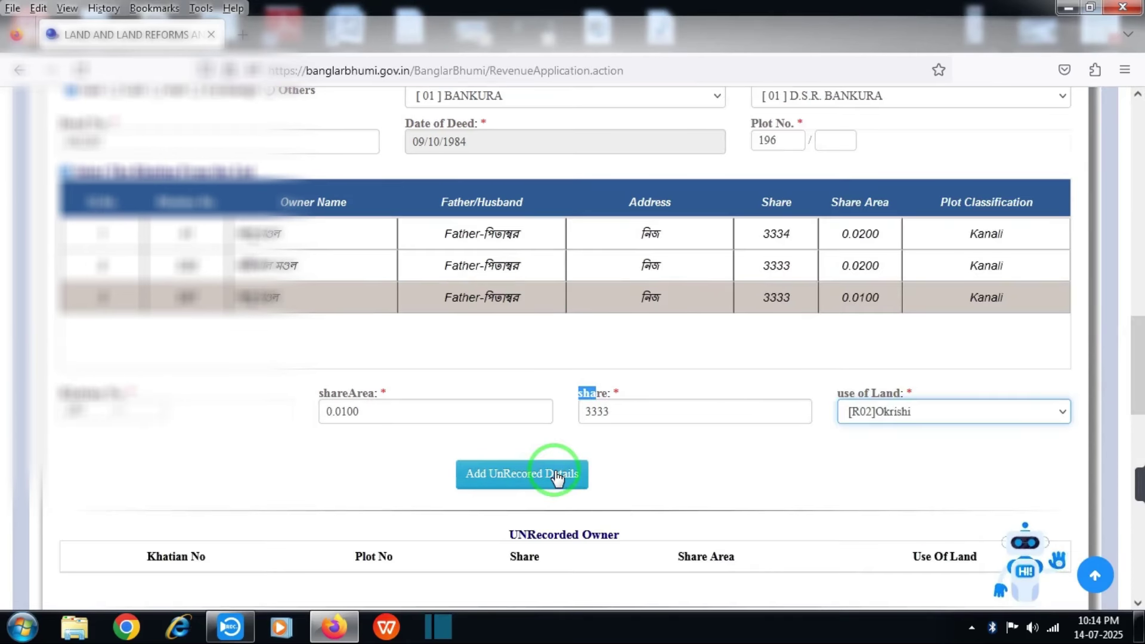
left_click(556, 477)
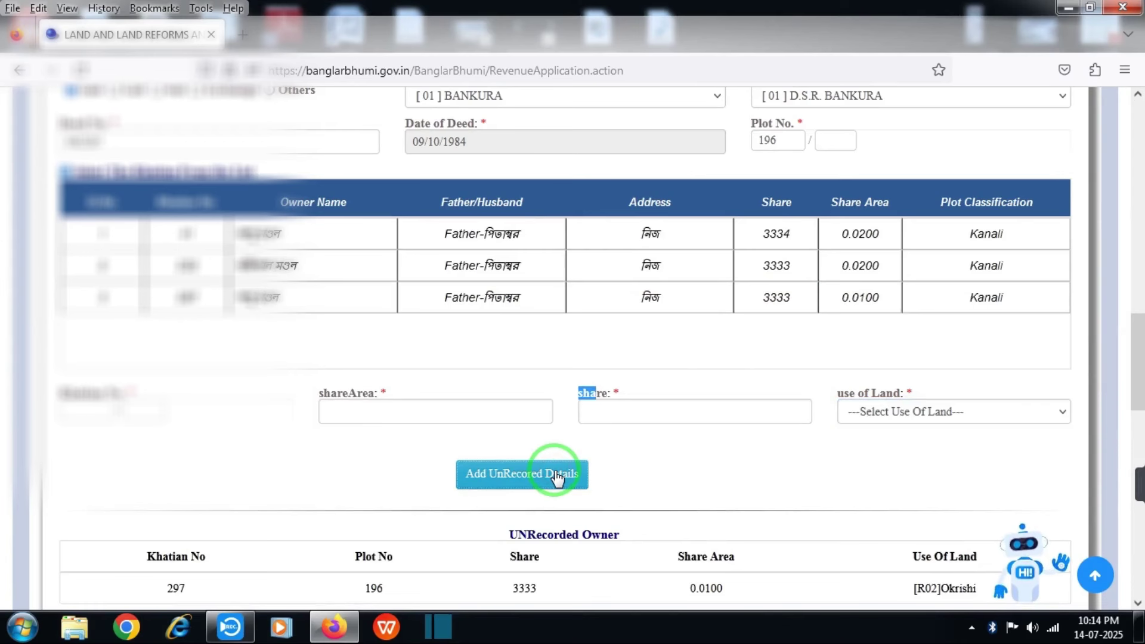
Add the khatian 232 owner share, also with Okrishi land use
left_click_drag(1138, 375, 1139, 391)
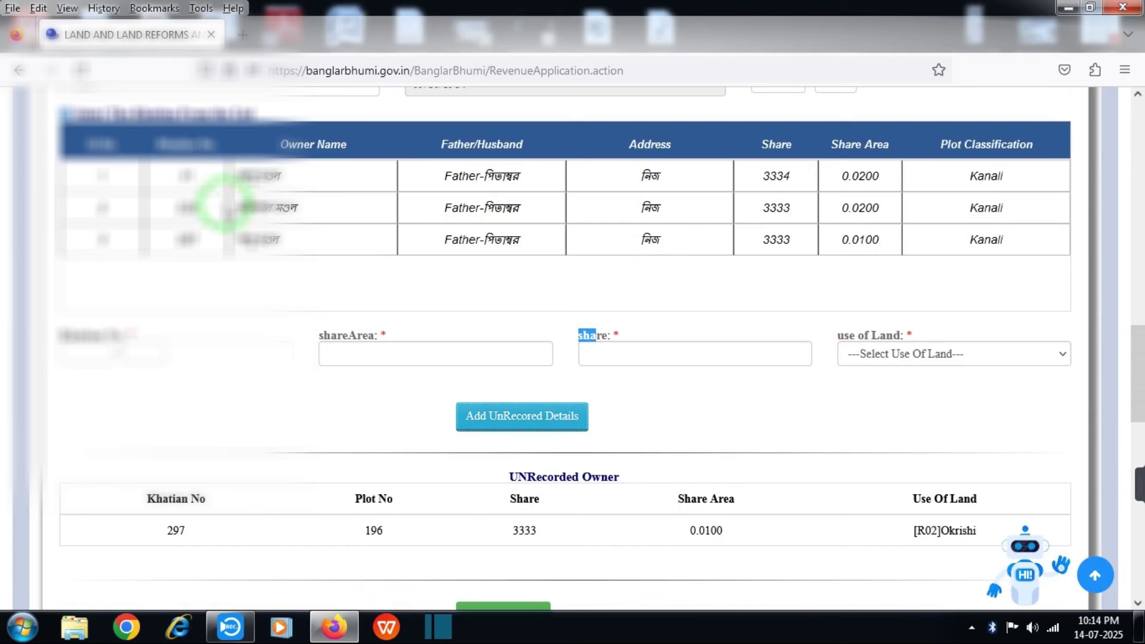
left_click(218, 207)
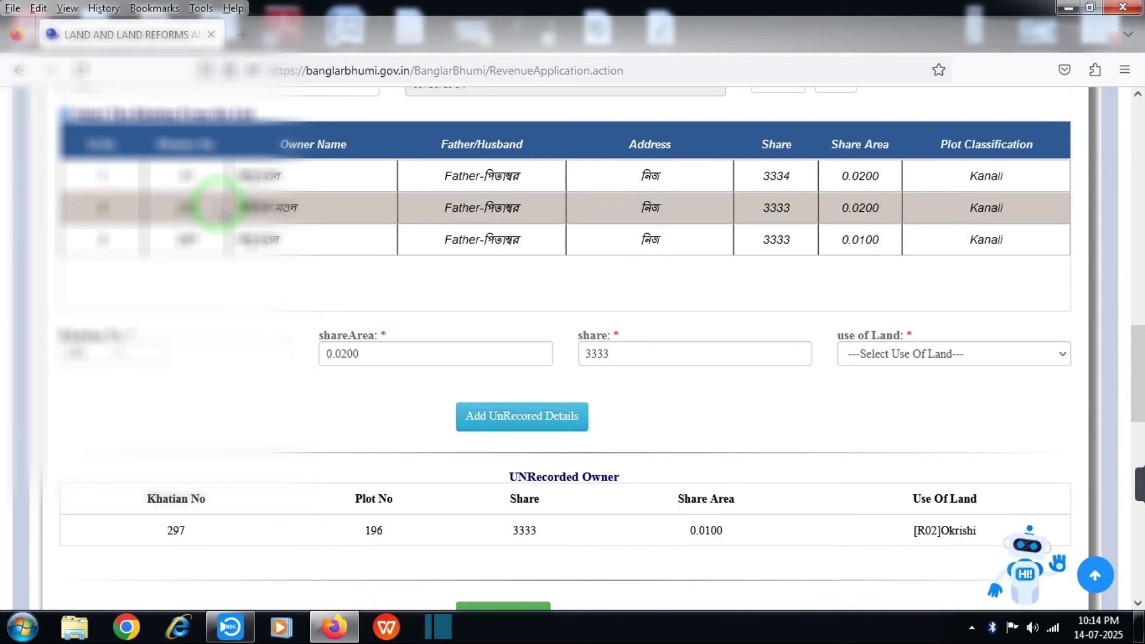
left_click(733, 485)
left_click(521, 414)
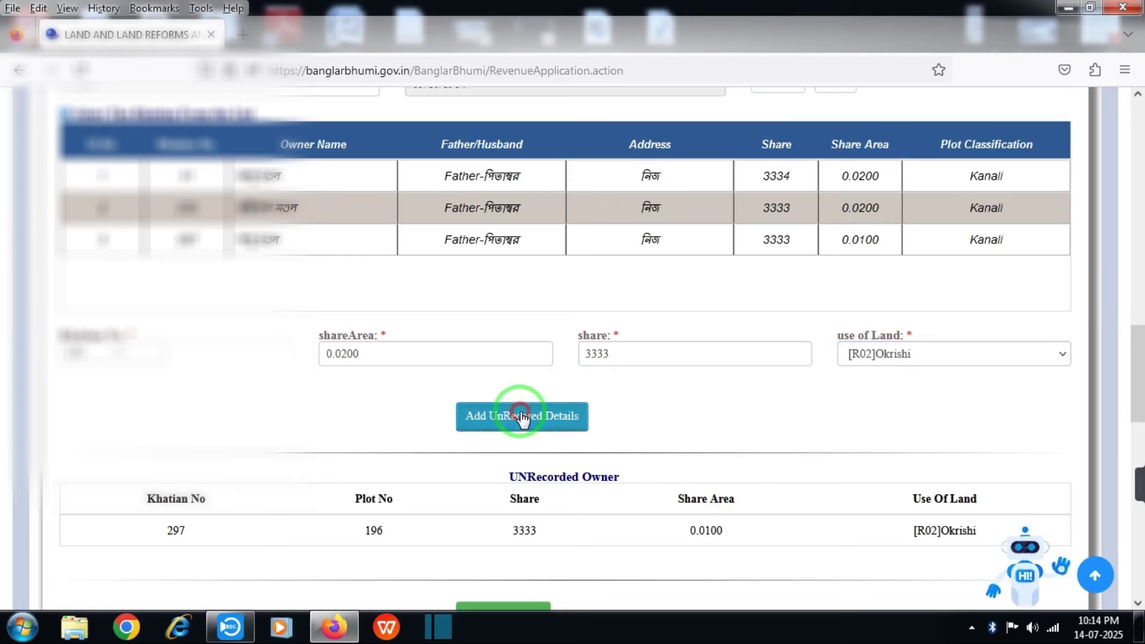
left_click(1136, 358)
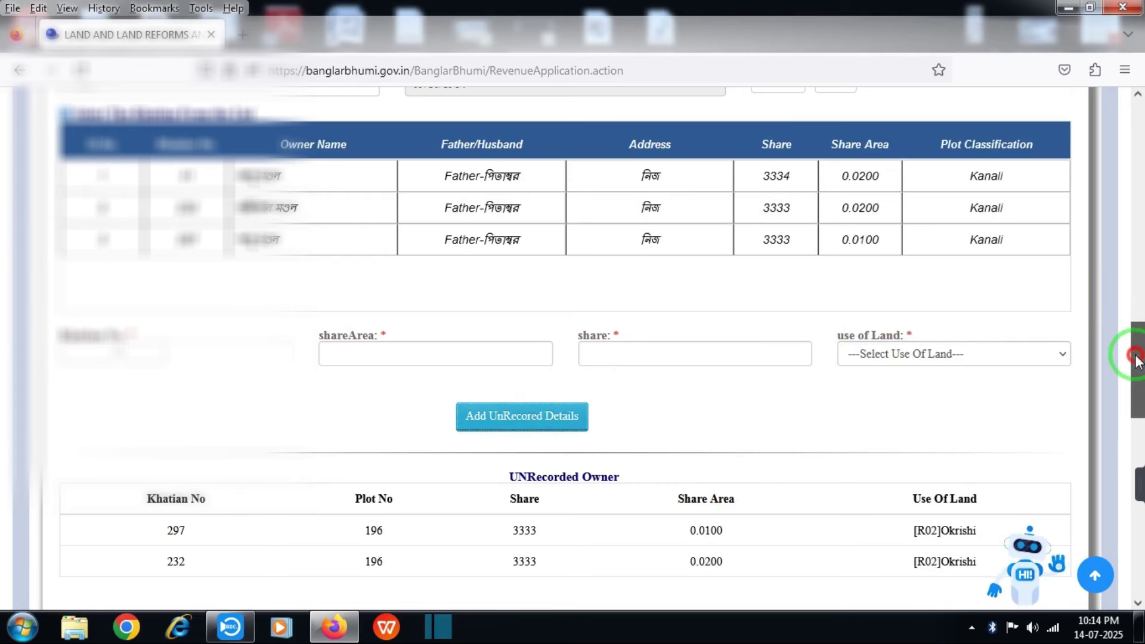
scroll(1133, 366, "down", 6)
left_click(504, 296)
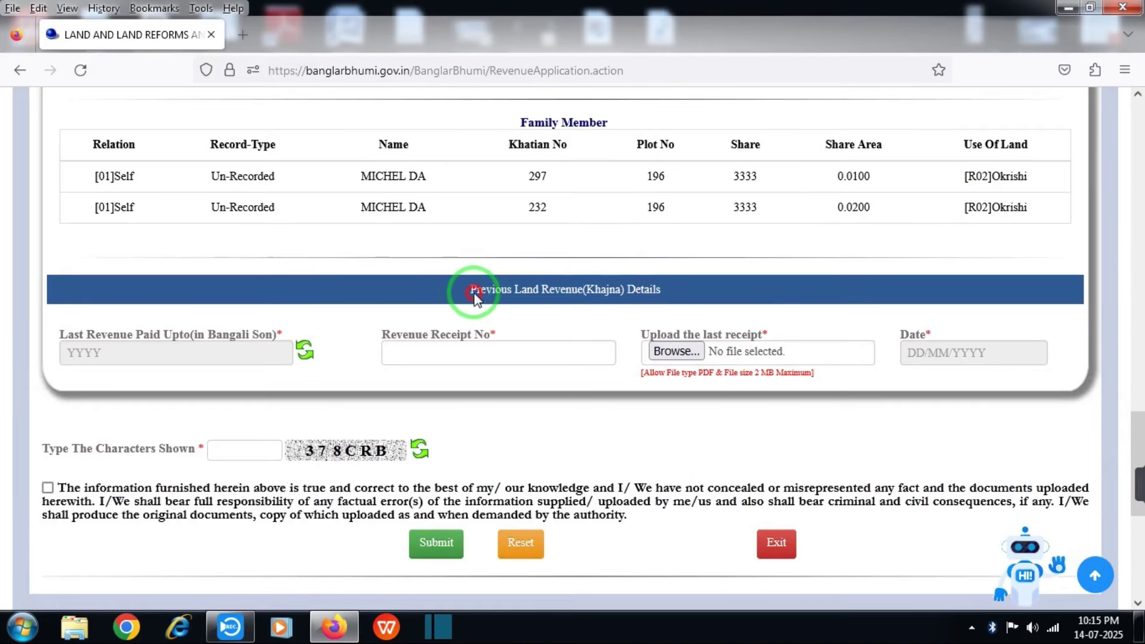
Enter the captcha, tick the declaration and submit the Khajna application
left_click_drag(476, 298, 679, 301)
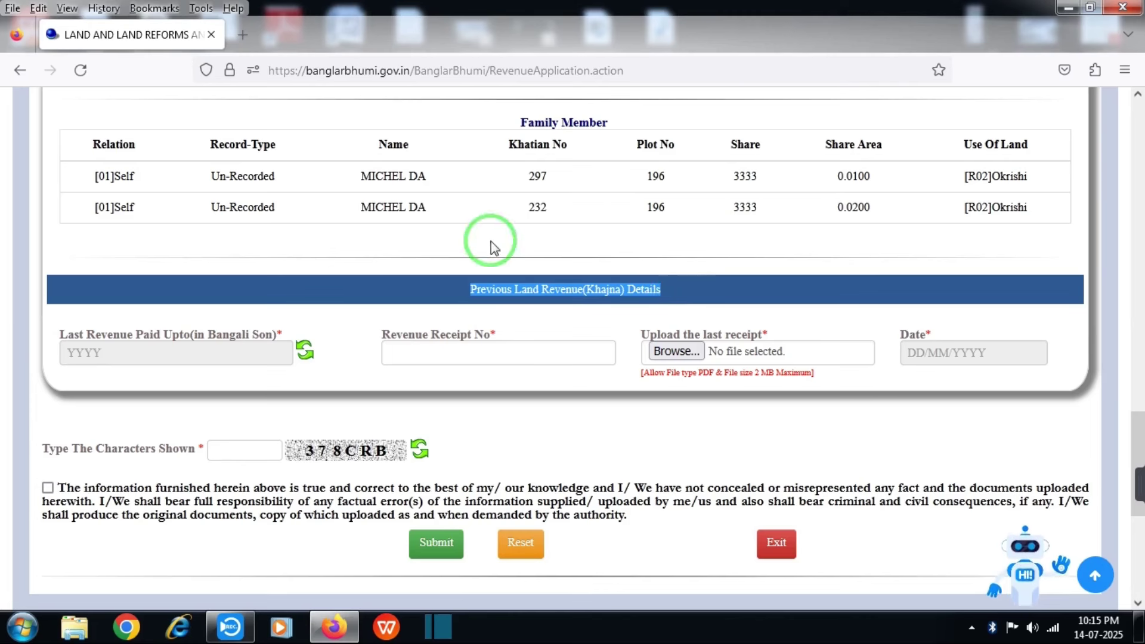
left_click(227, 327)
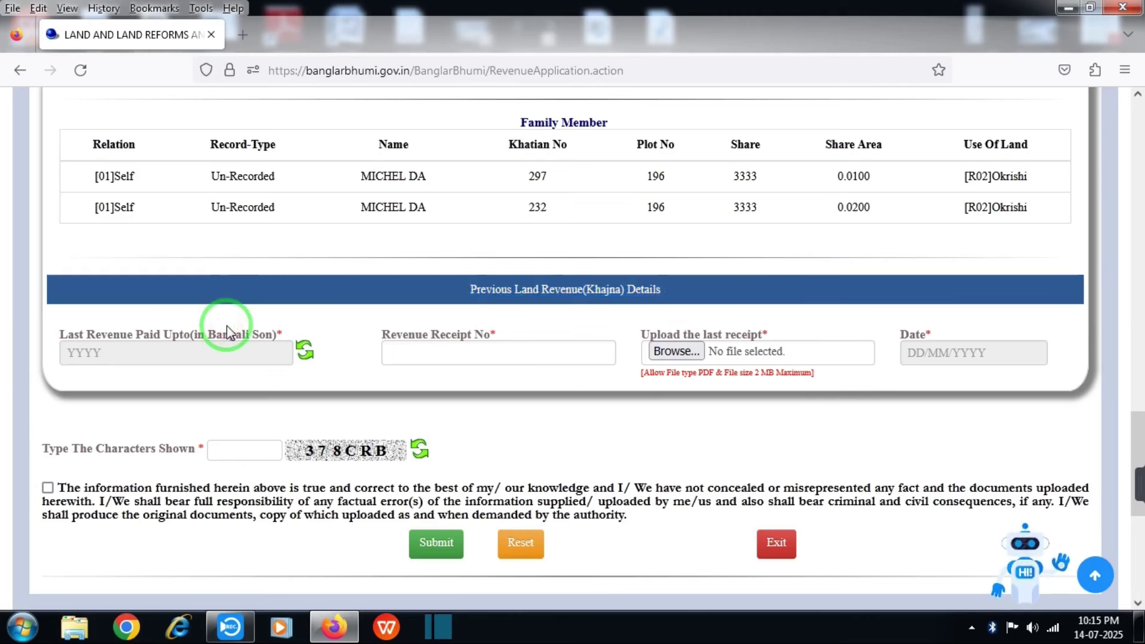
left_click(221, 452)
type("378CR")
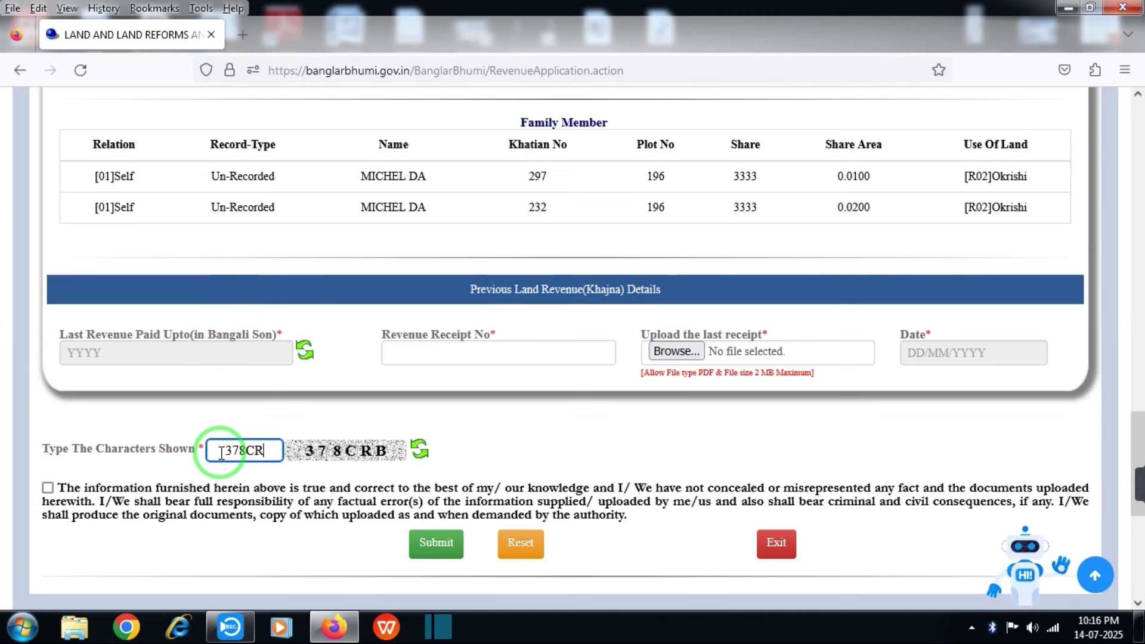
type("B")
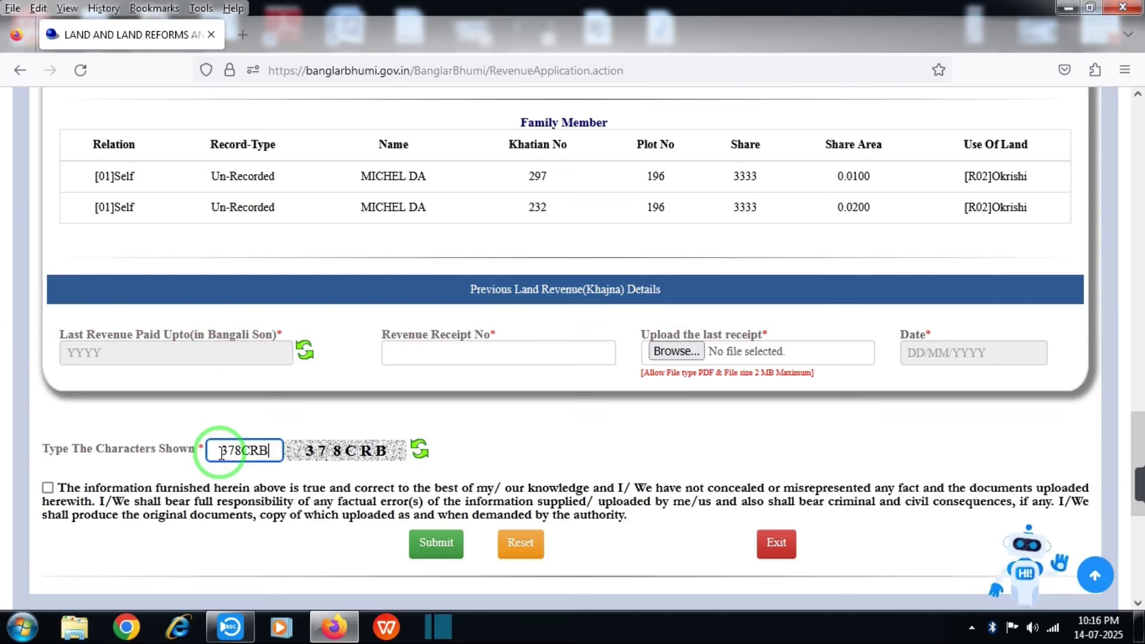
left_click(48, 488)
left_click(438, 544)
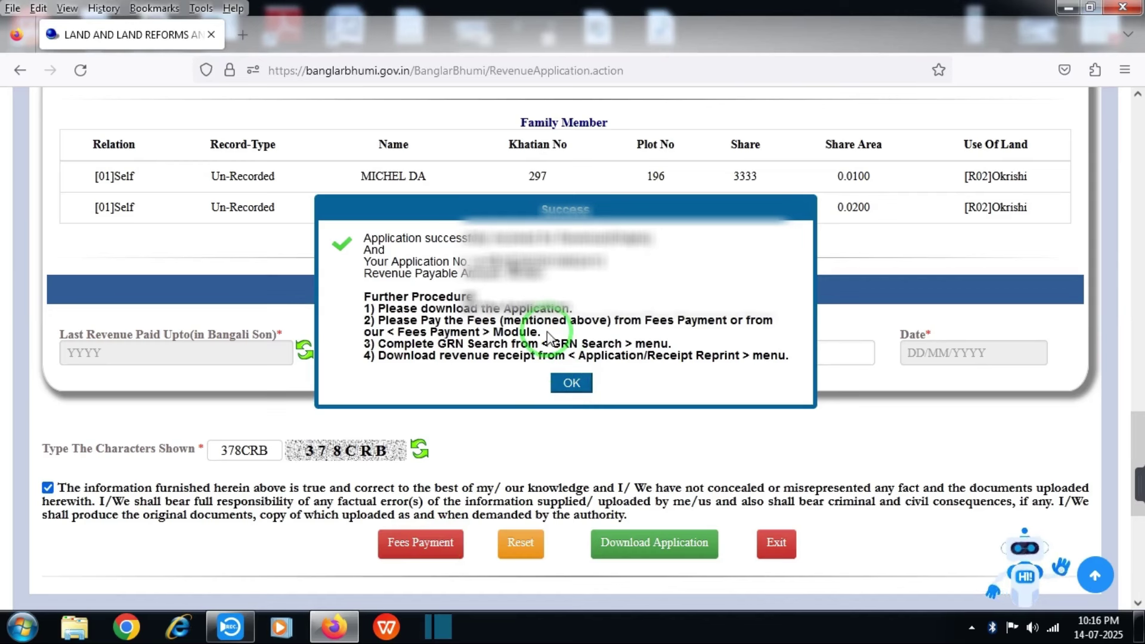
Close the Success dialog describing the payment, GRN search and receipt steps
left_click(571, 384)
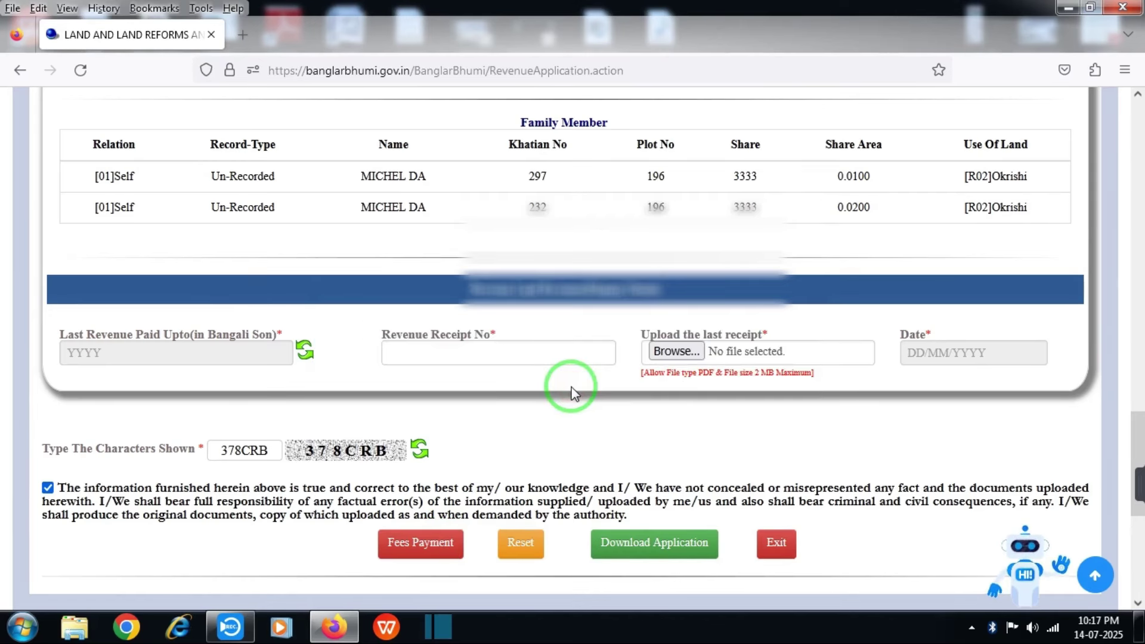
Look up the 368 processing fee with the captcha and choose SBI Epay for GRIPS payment
left_click(436, 550)
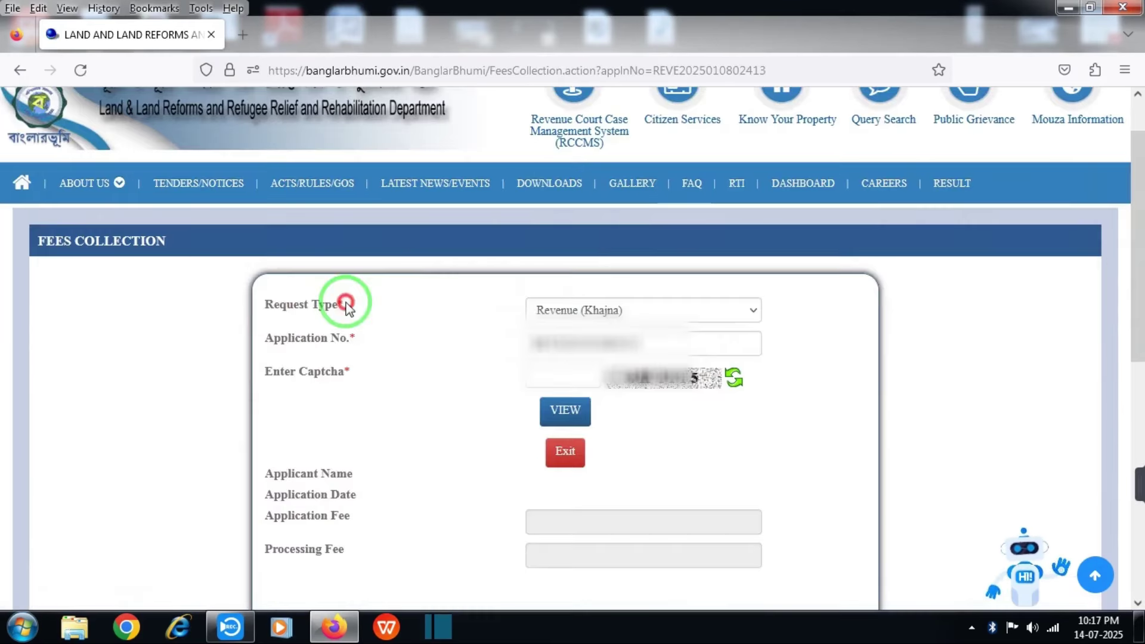
mouse_move(345, 299)
left_mouse_down()
mouse_move(256, 296)
mouse_move(269, 307)
left_mouse_up()
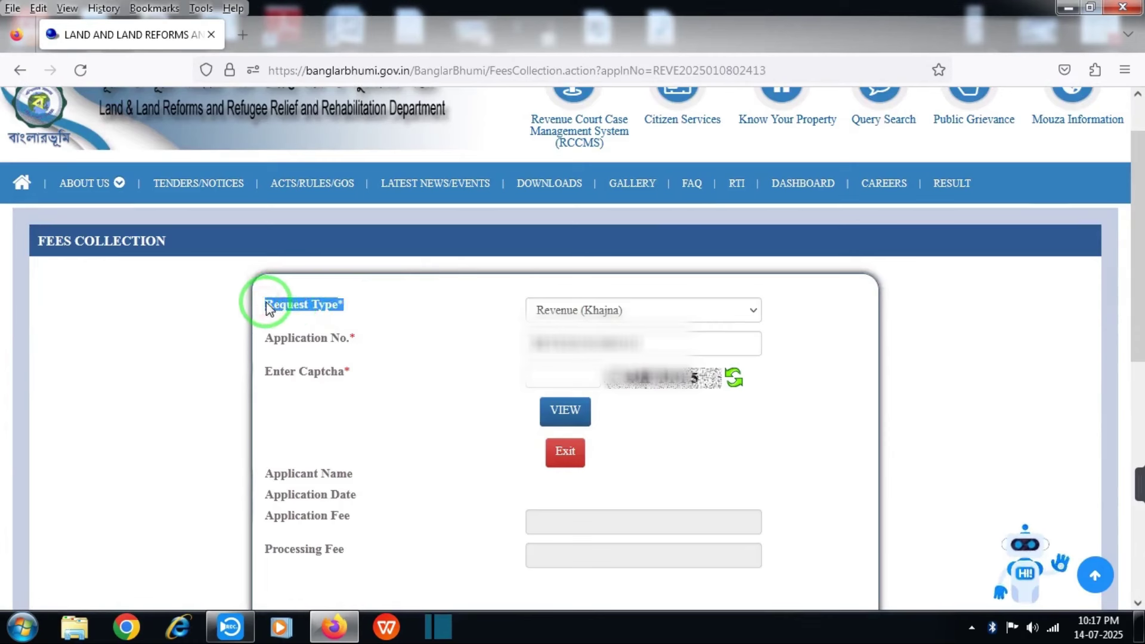
left_click_drag(262, 337, 356, 336)
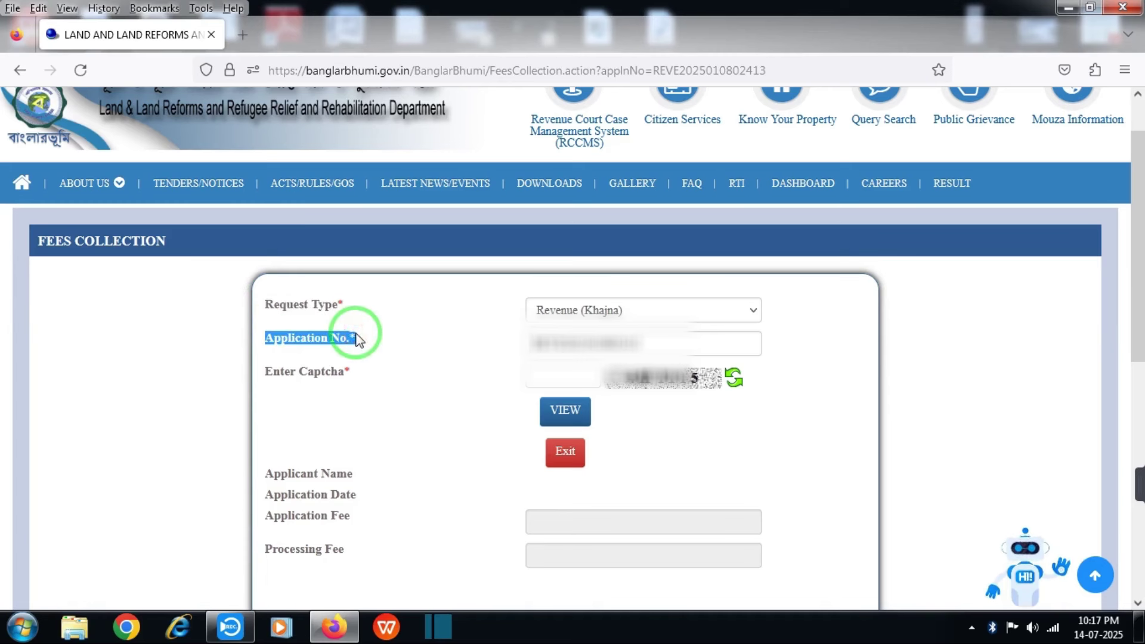
left_click(548, 374)
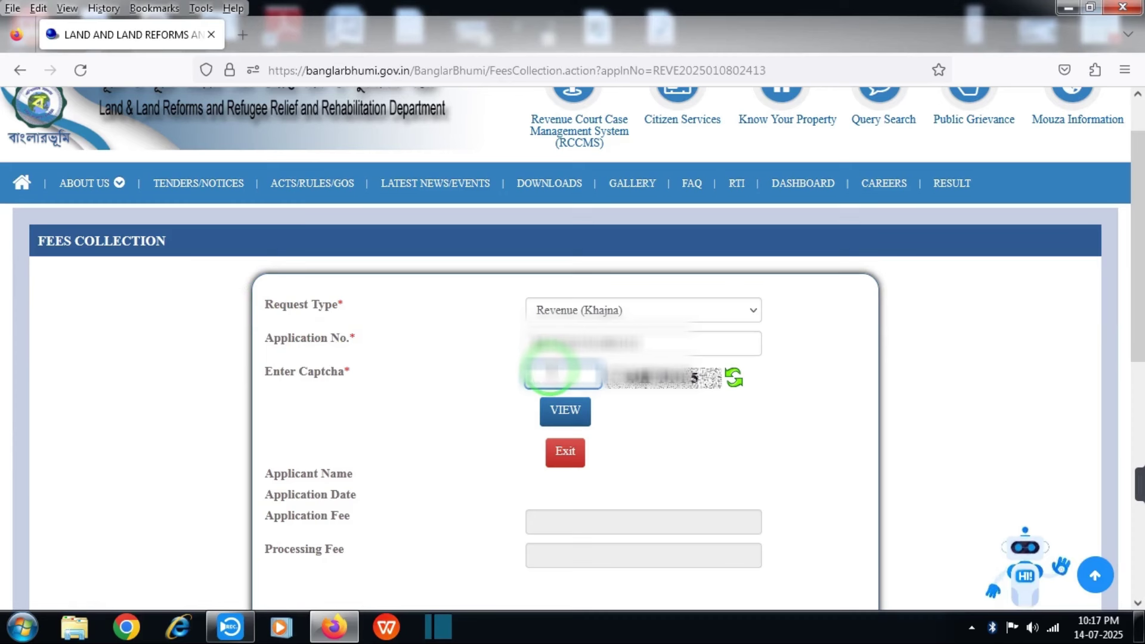
type("42316")
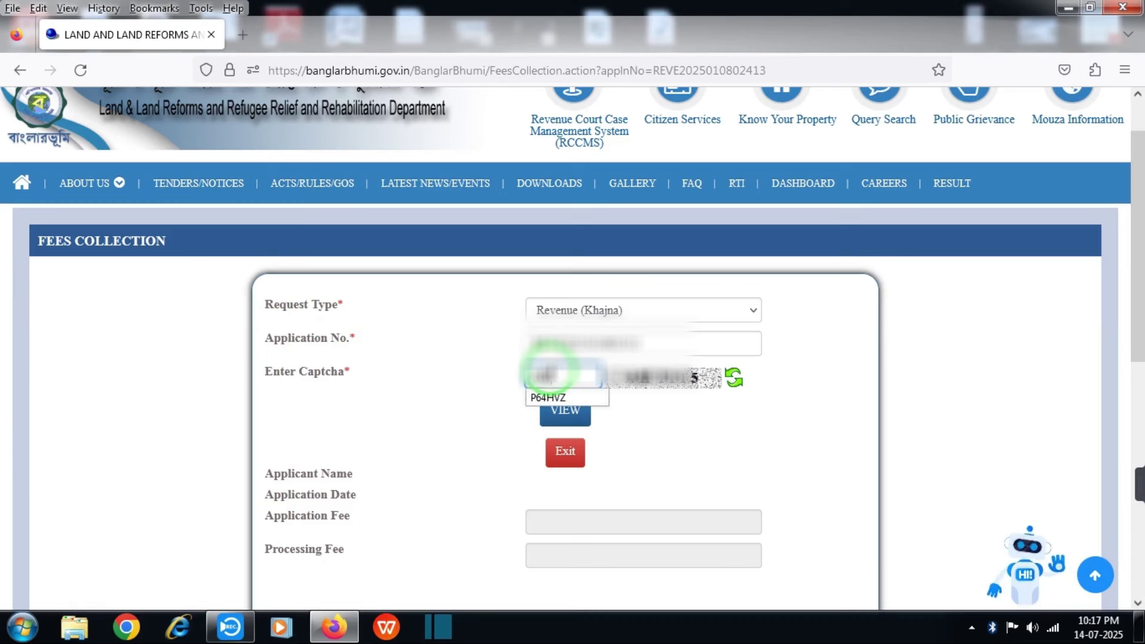
left_click(571, 411)
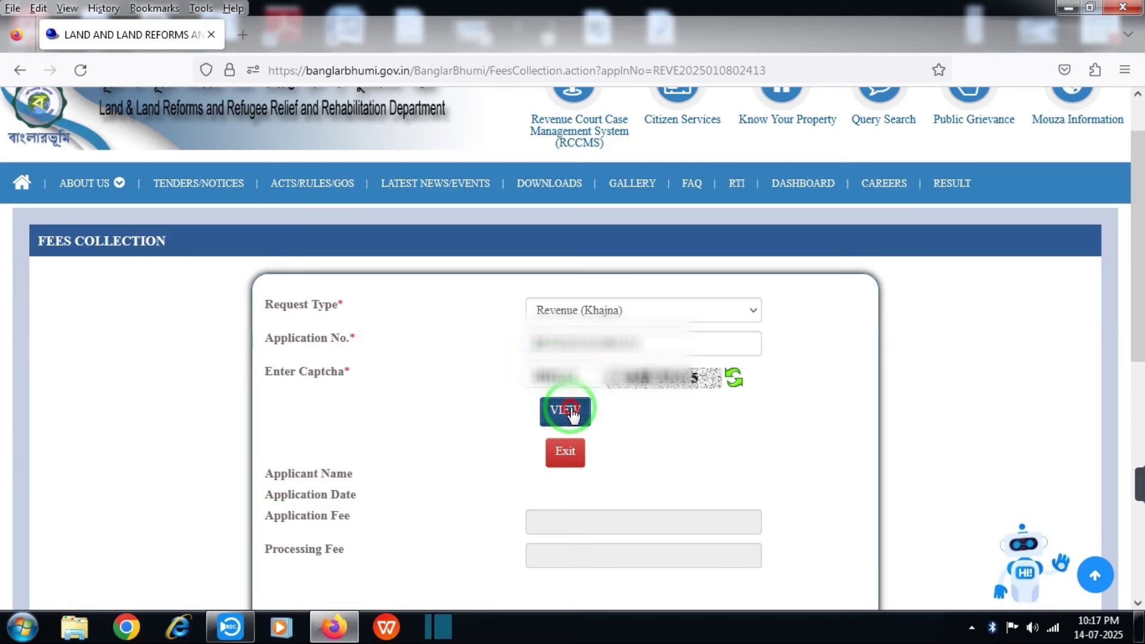
left_click_drag(1137, 266, 1136, 317)
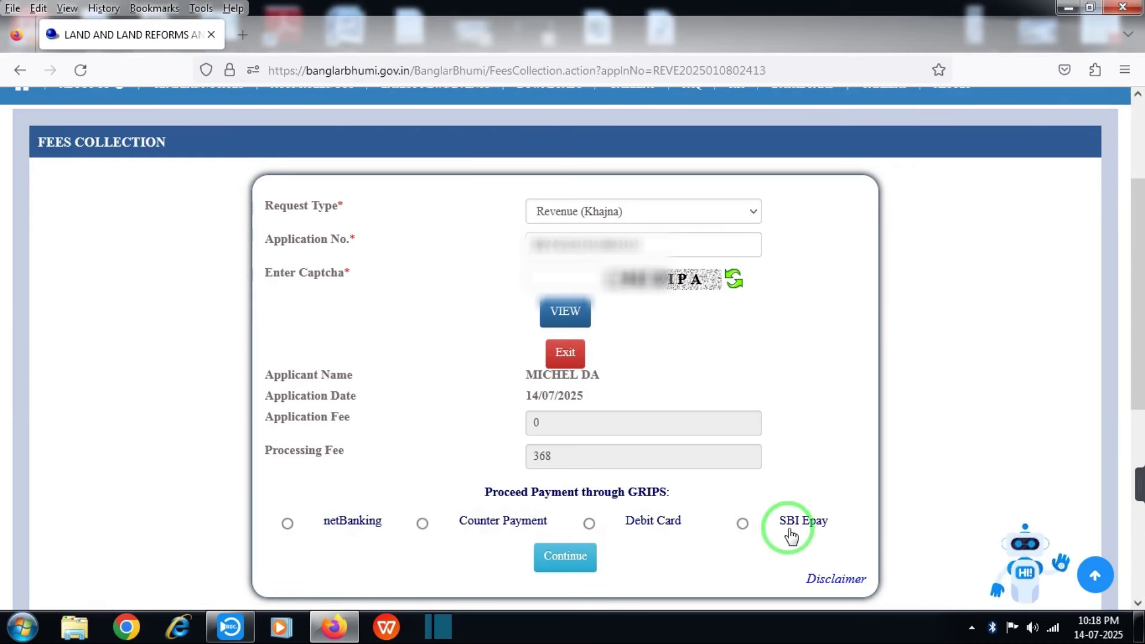
left_click(742, 523)
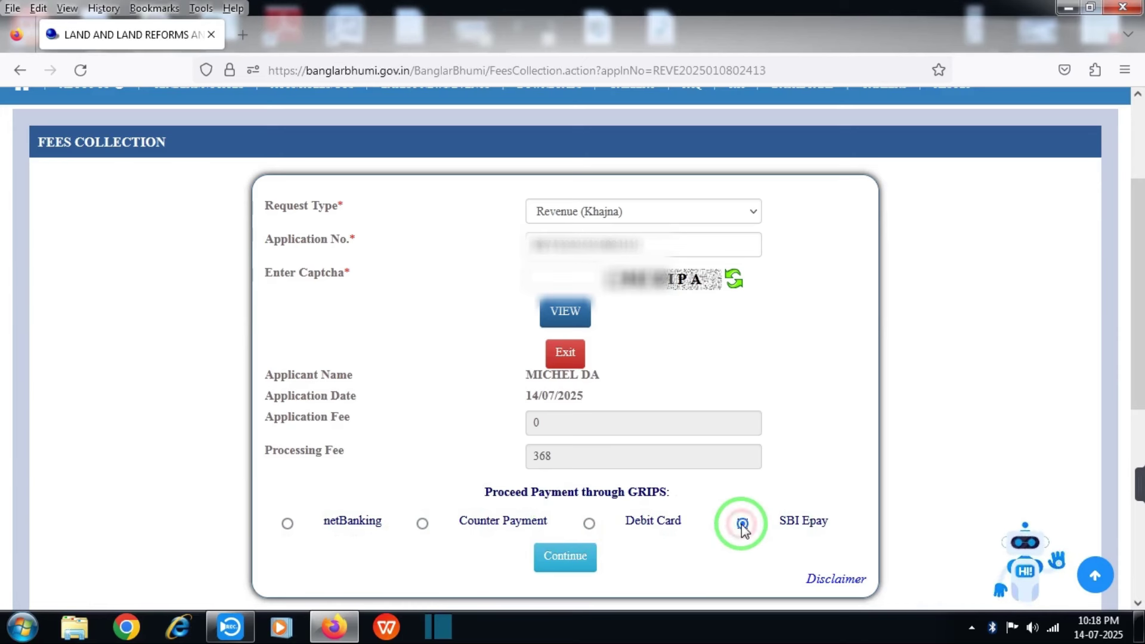
left_click(553, 564)
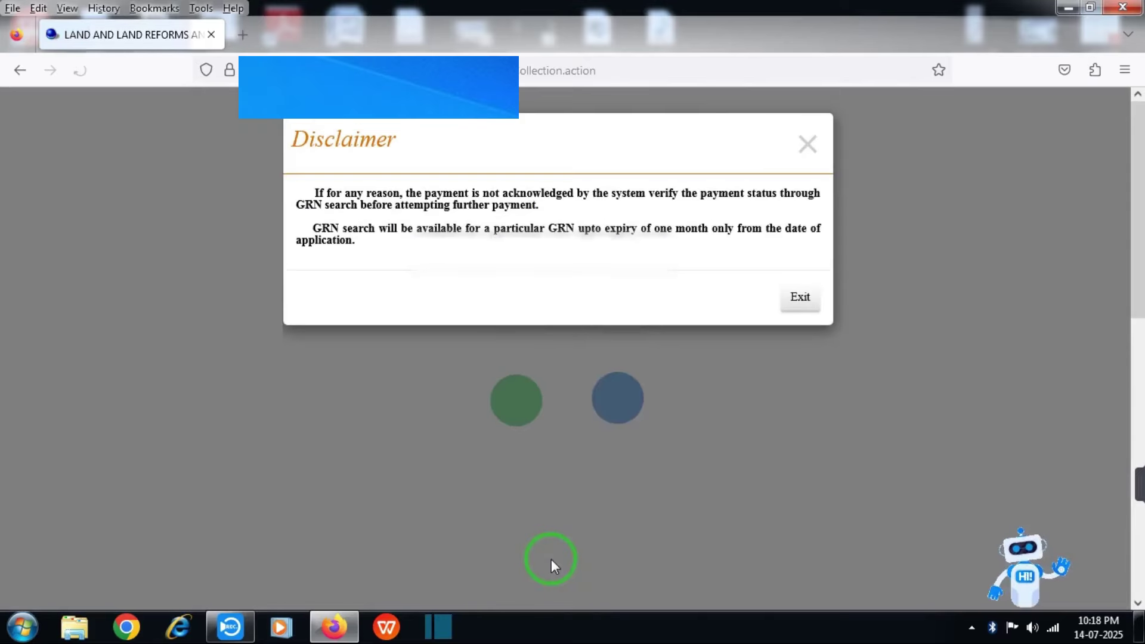
Dismiss the disclaimer and continue from the 368 payment summary to the GRIPS portal
left_click(790, 301)
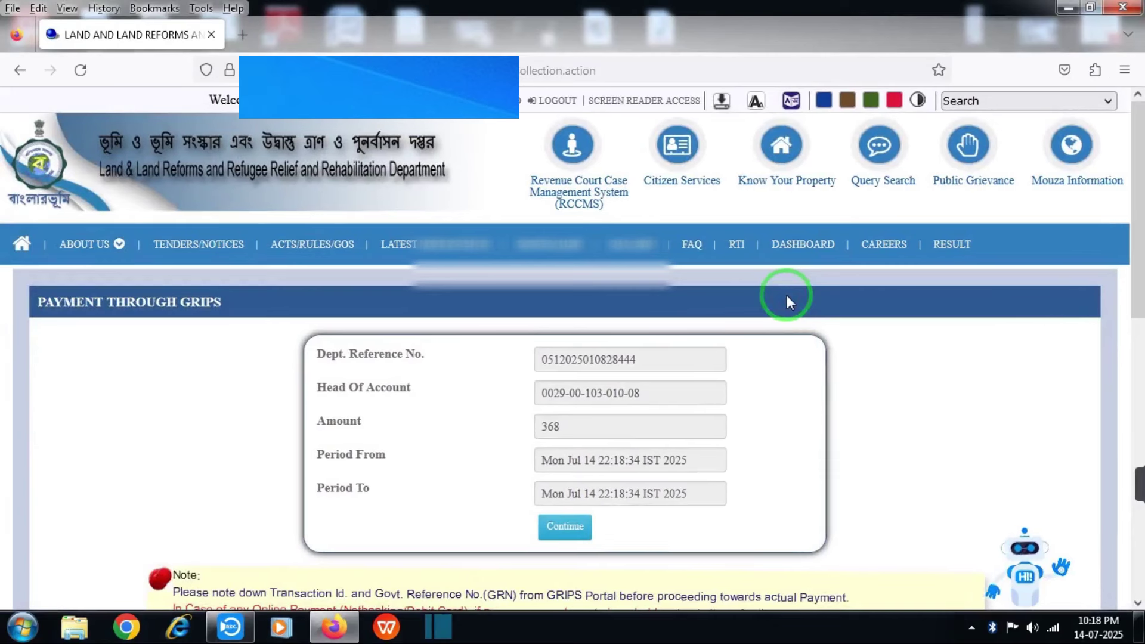
scroll(786, 295, "down", 1)
left_click(559, 508)
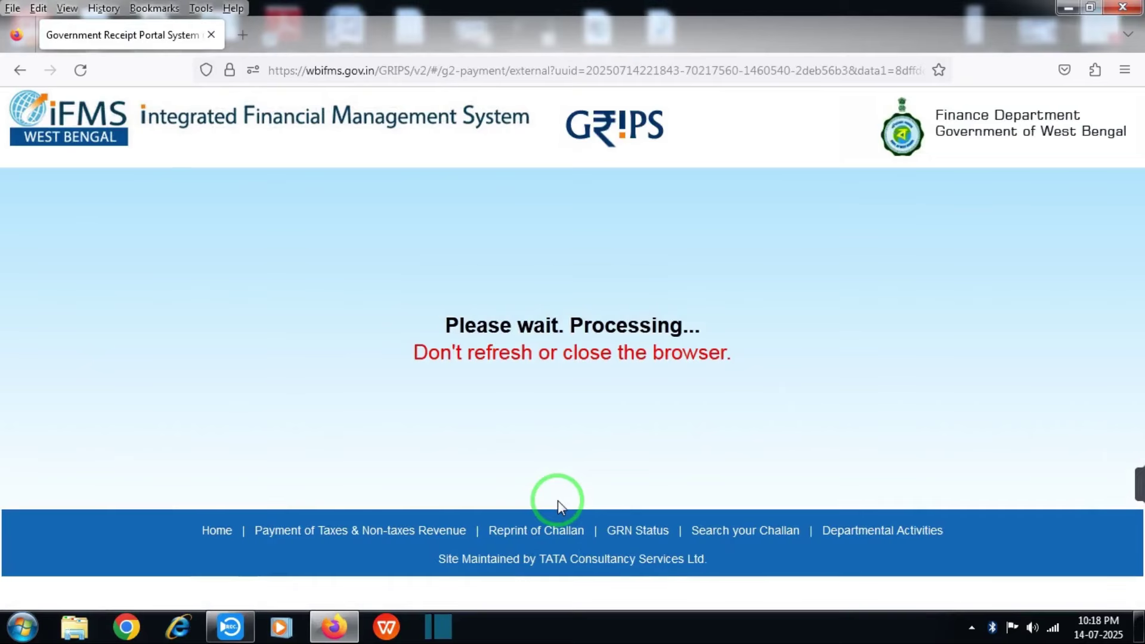
Confirm the GRIPS payment details as verified and advance to payment mode selection
left_click(1139, 270)
left_click_drag(1139, 269, 1139, 453)
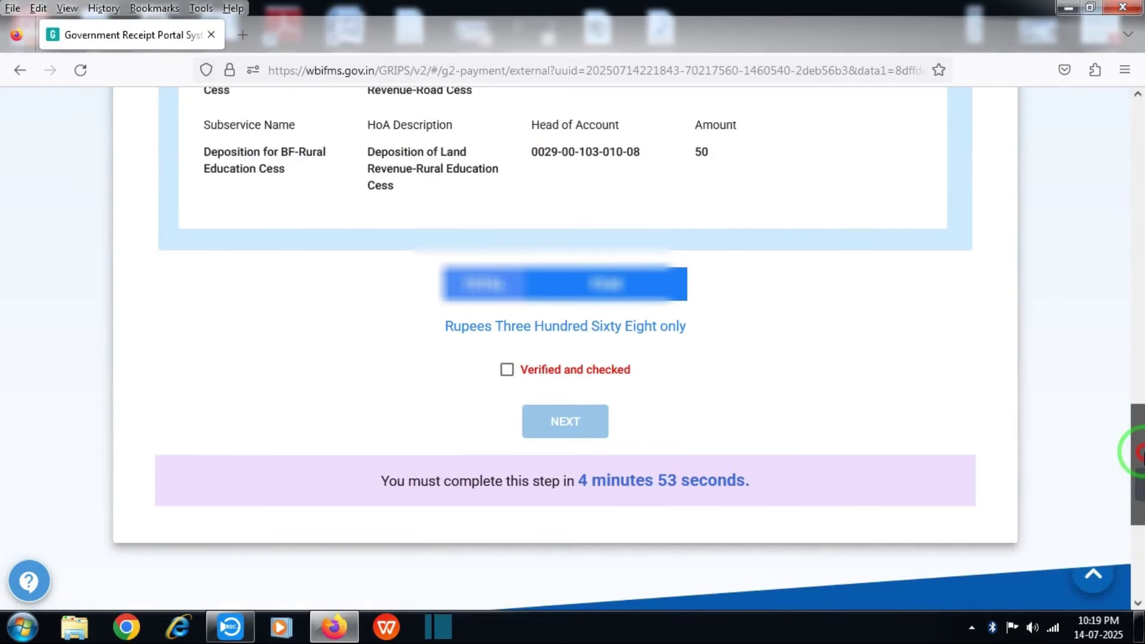
left_click(542, 369)
left_click(564, 422)
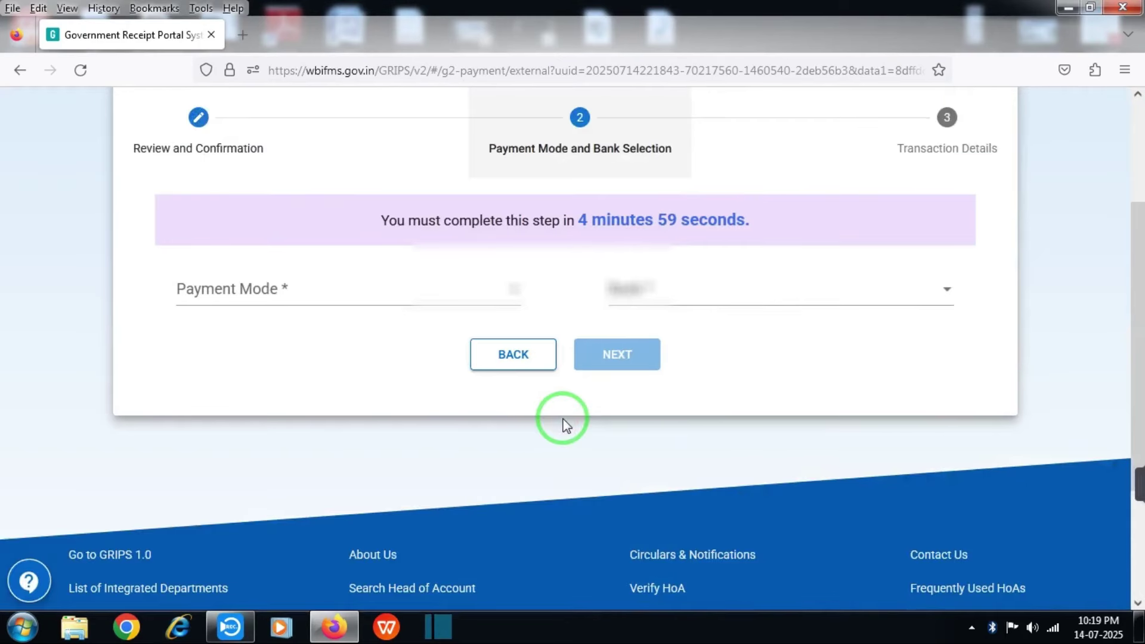
Choose SBI Epay through Payment Gateway/Bank and pay the ₹368 total
left_click(301, 289)
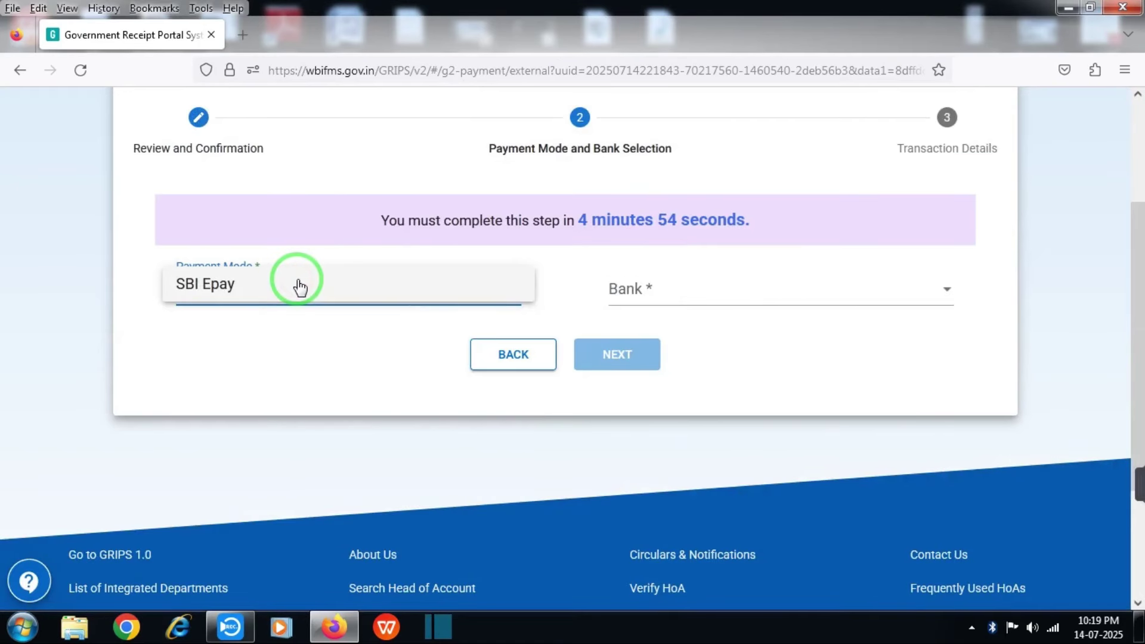
left_click(299, 288)
left_click(641, 289)
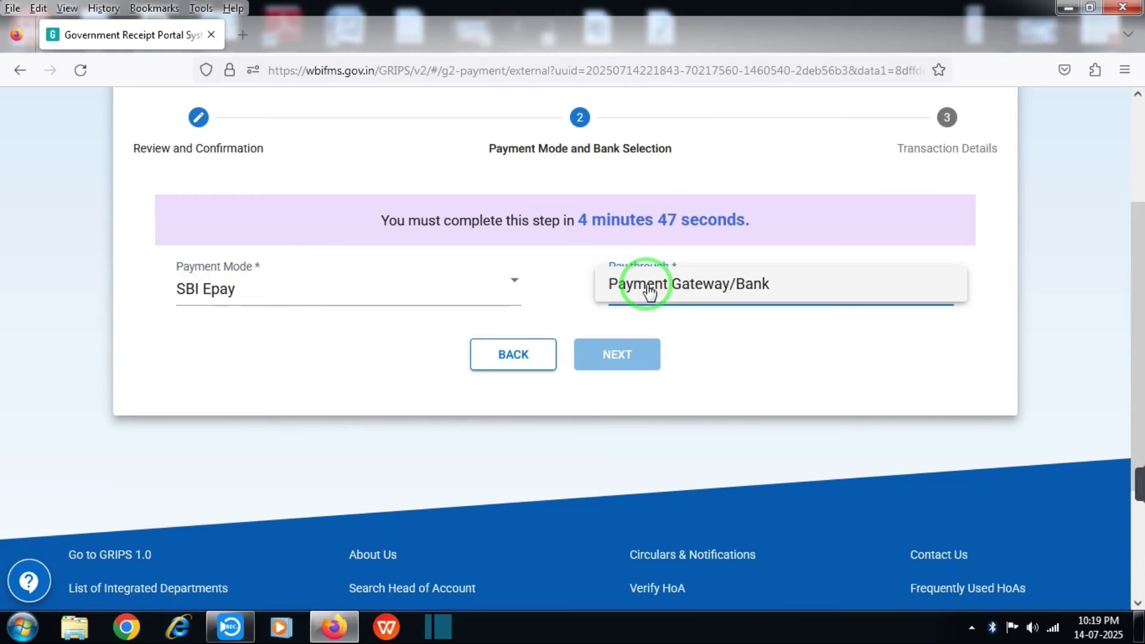
left_click(649, 292)
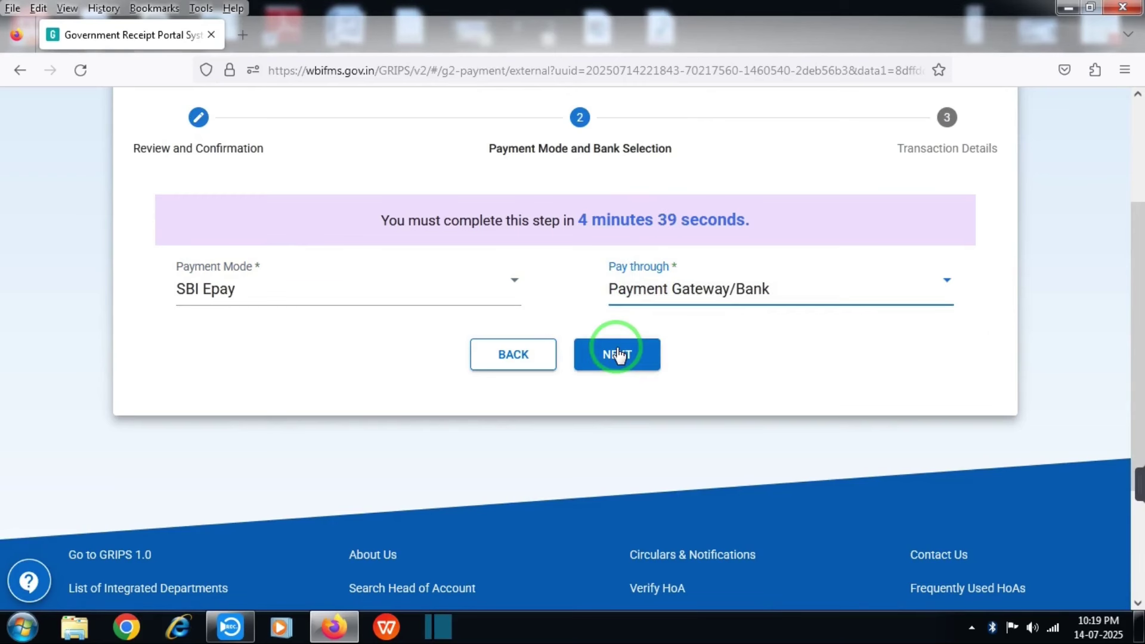
left_click(617, 354)
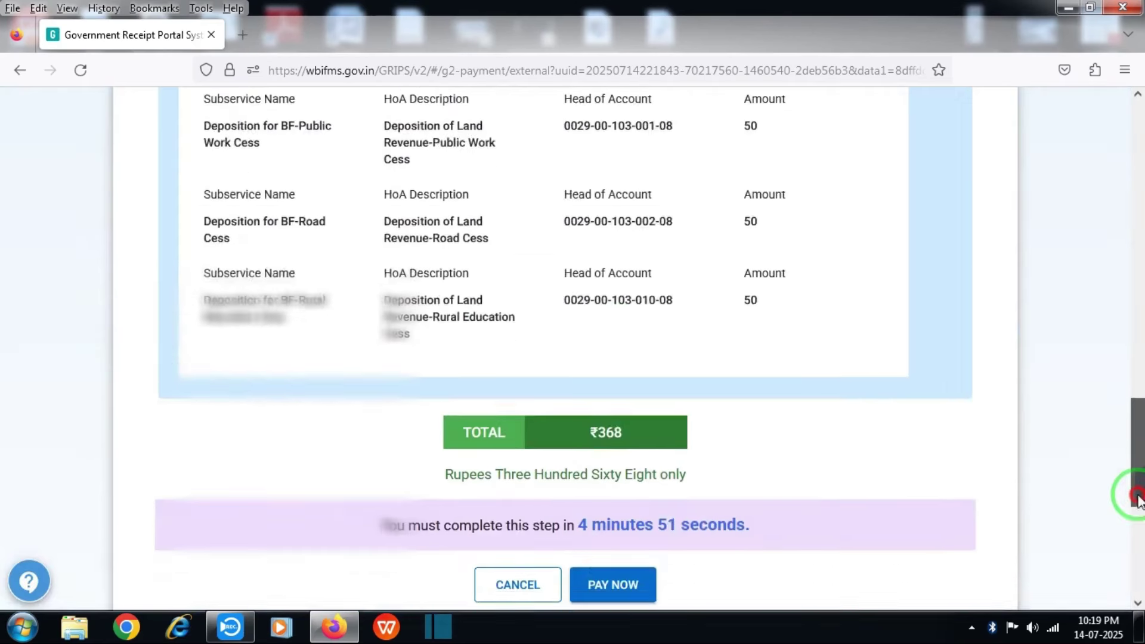
left_click_drag(1137, 493, 1139, 517)
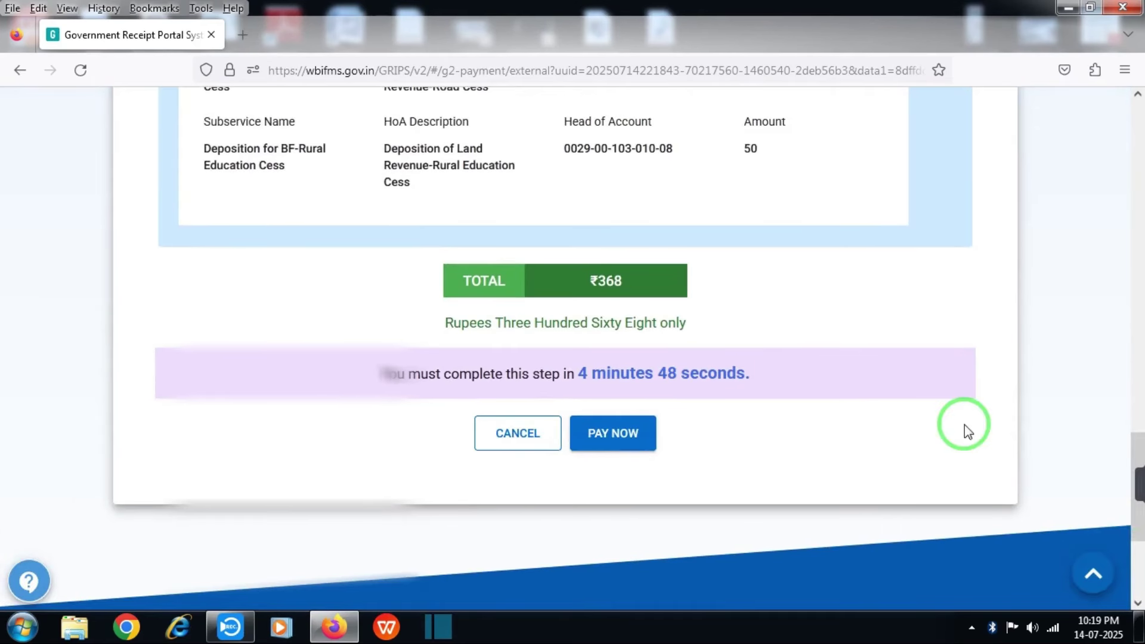
left_click(614, 429)
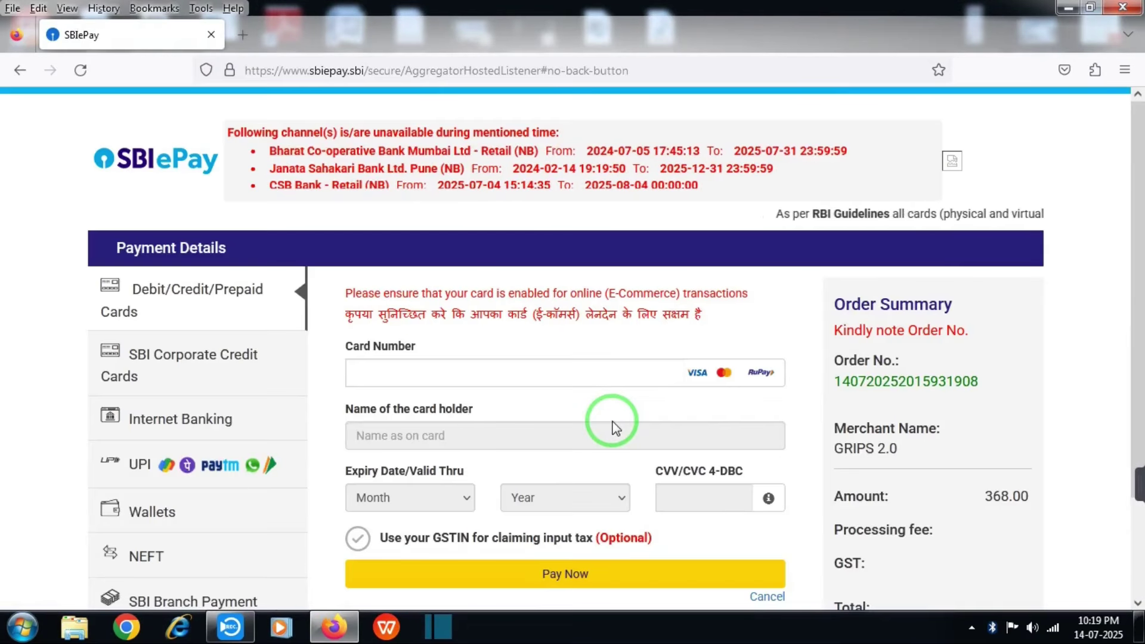
Let SBIePay finish and redirect back to Banglarbhumi's Receipt from GRIPS page
scroll(614, 428, "down", 2)
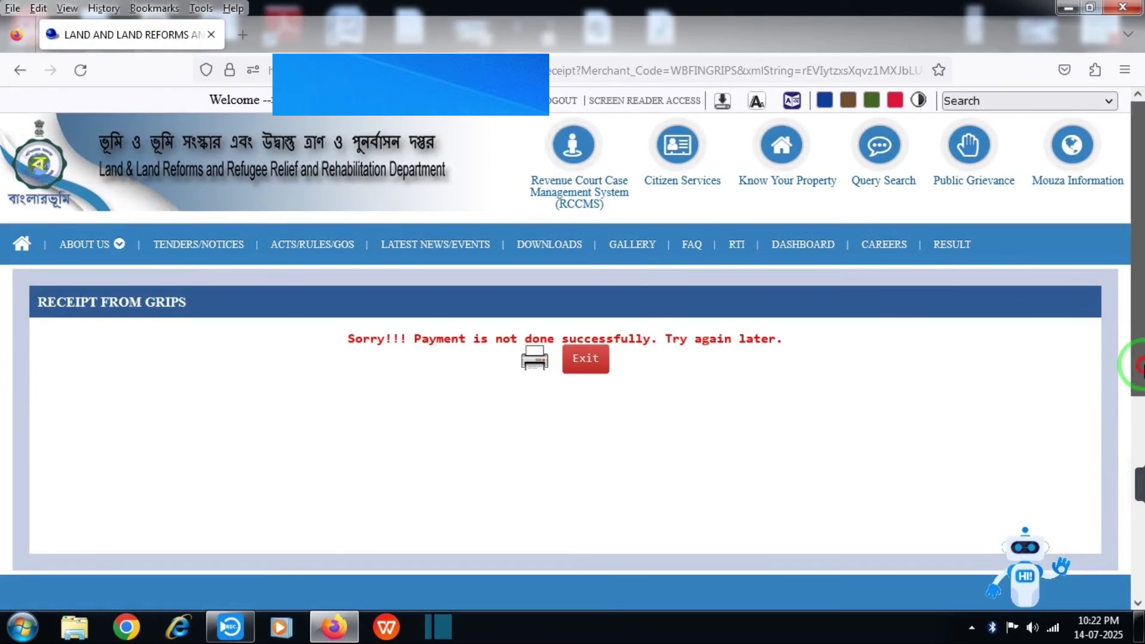
Go to GRN Search under Citizen Services to check GRIPS payment details
scroll(1140, 367, "down", 1)
scroll(989, 398, "up", 1)
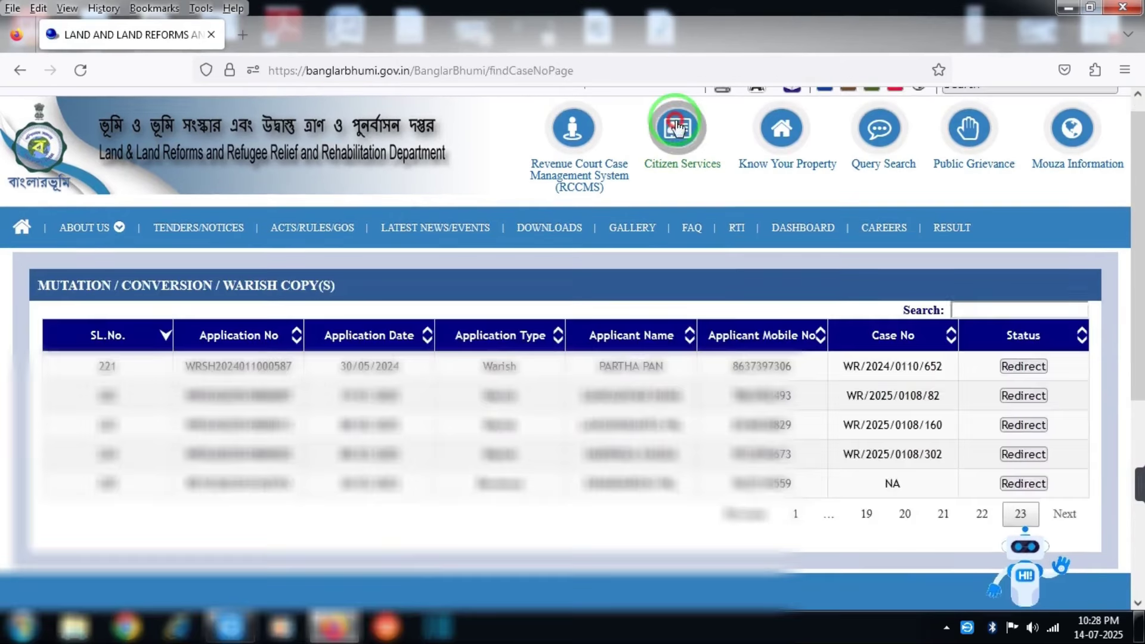
left_click(675, 124)
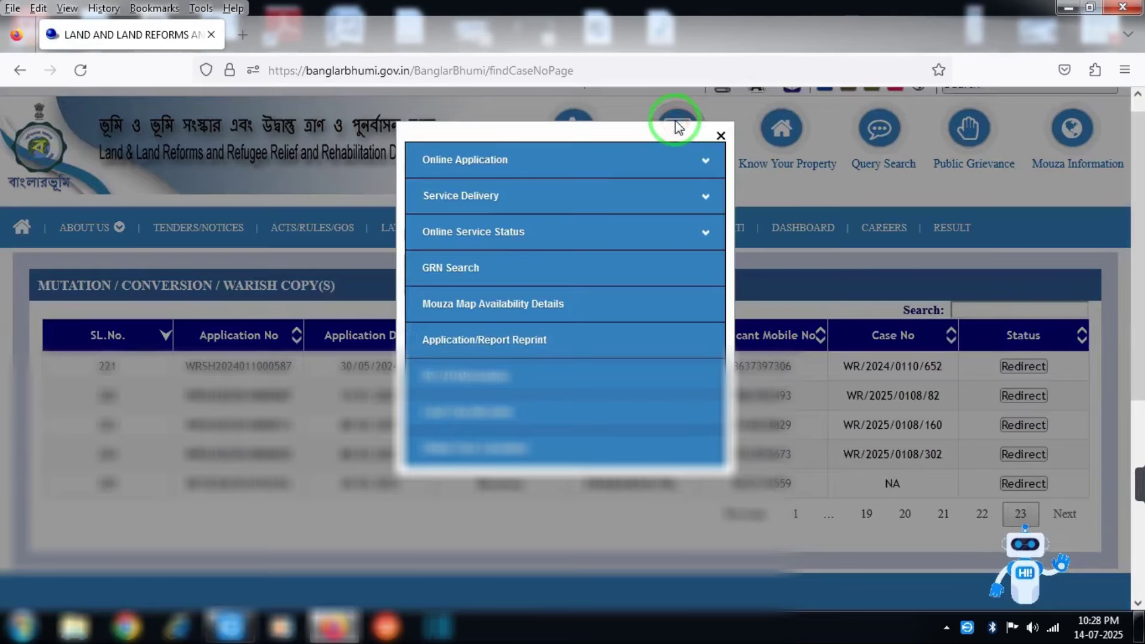
left_click(503, 268)
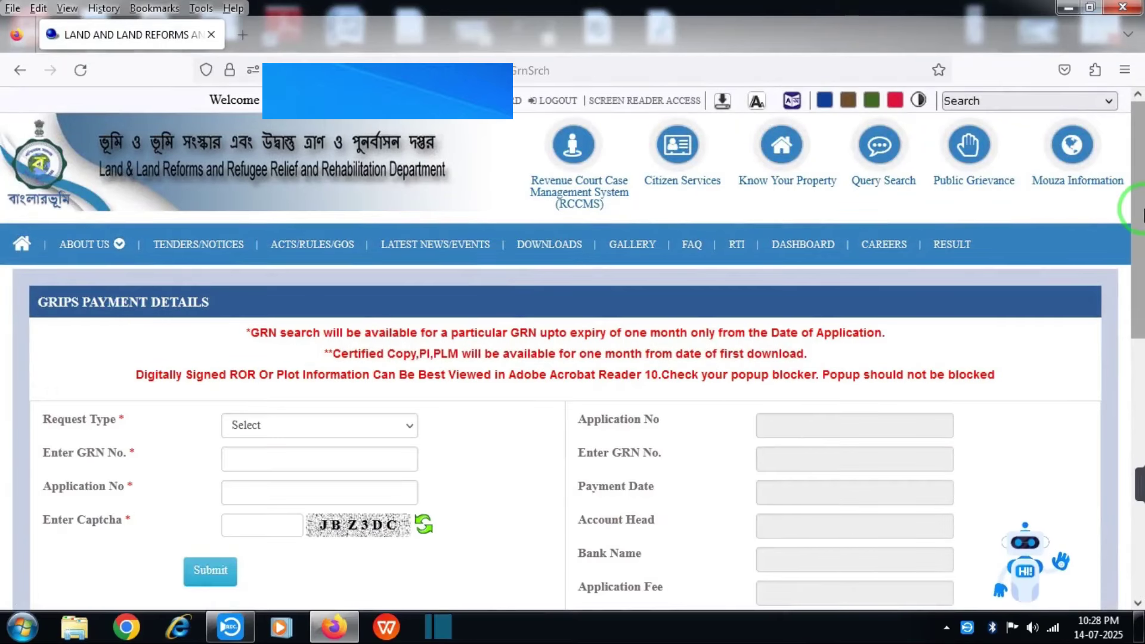
Fill the GRN search with request type REVENUE, the GRN, application number and captcha JBZ3DC
left_click_drag(1141, 209, 1141, 242)
left_click(298, 363)
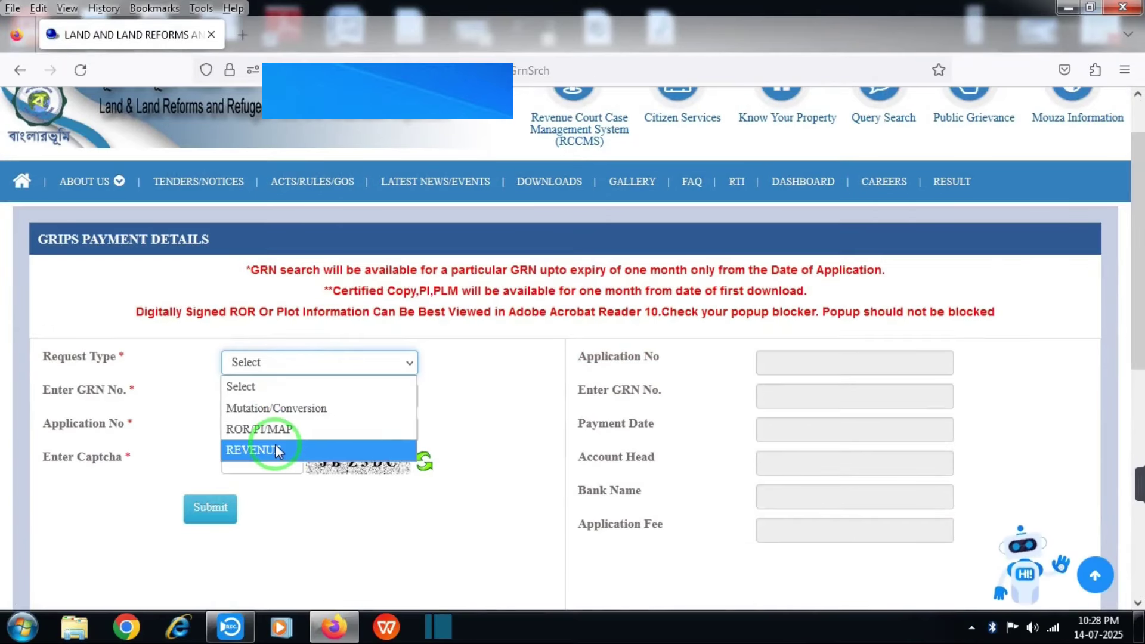
left_click(278, 452)
left_click(269, 397)
key("ctrl+v")
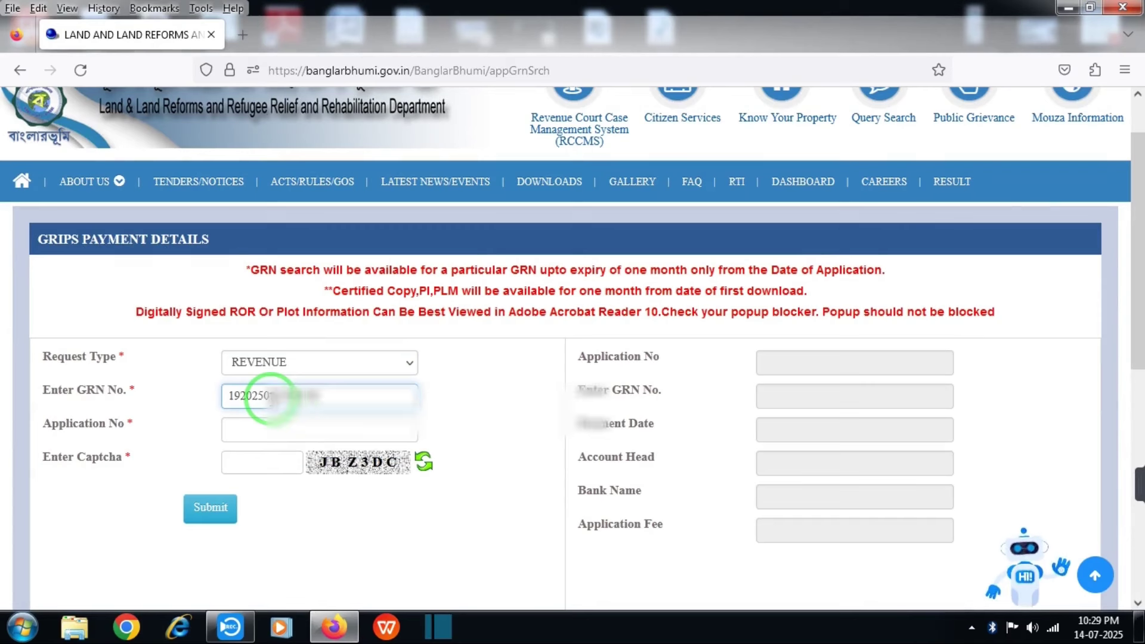
left_click(271, 429)
key("ctrl+v")
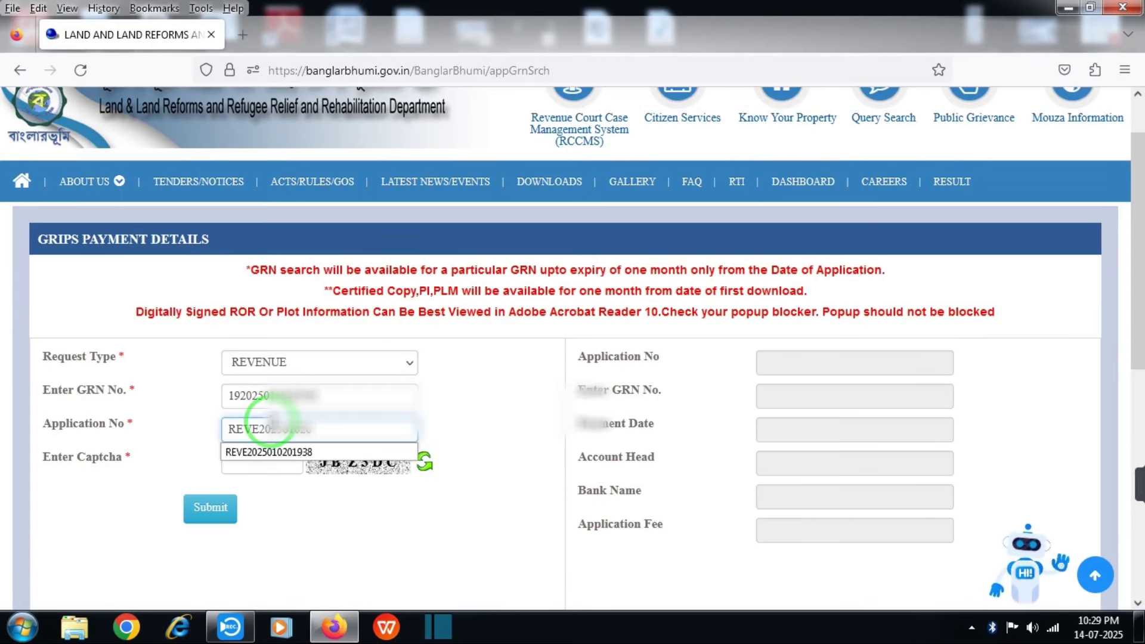
left_click(269, 467)
type("JBZ3DC")
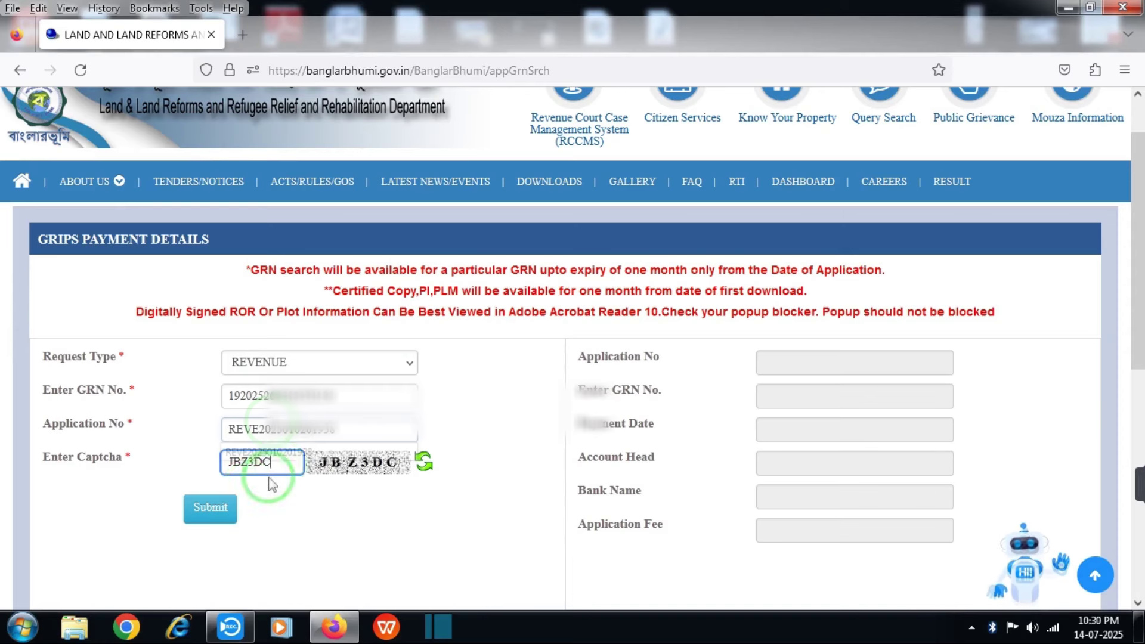
Submit the GRN search and confirm it reports Payment successful
left_click(225, 506)
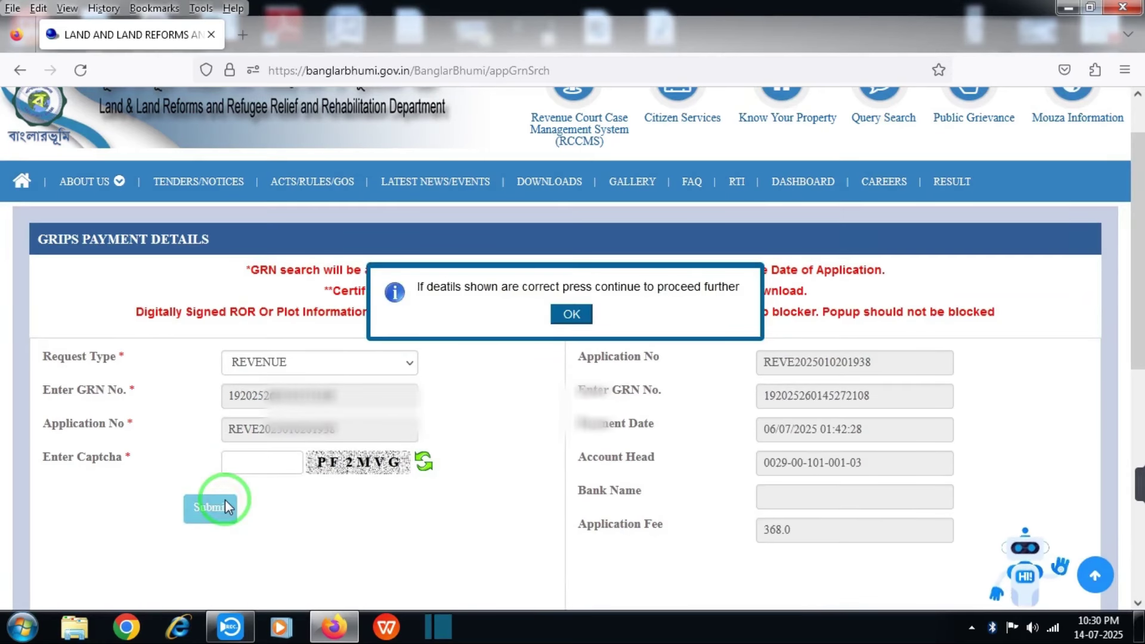
key("Return")
left_click_drag(181, 511, 968, 525)
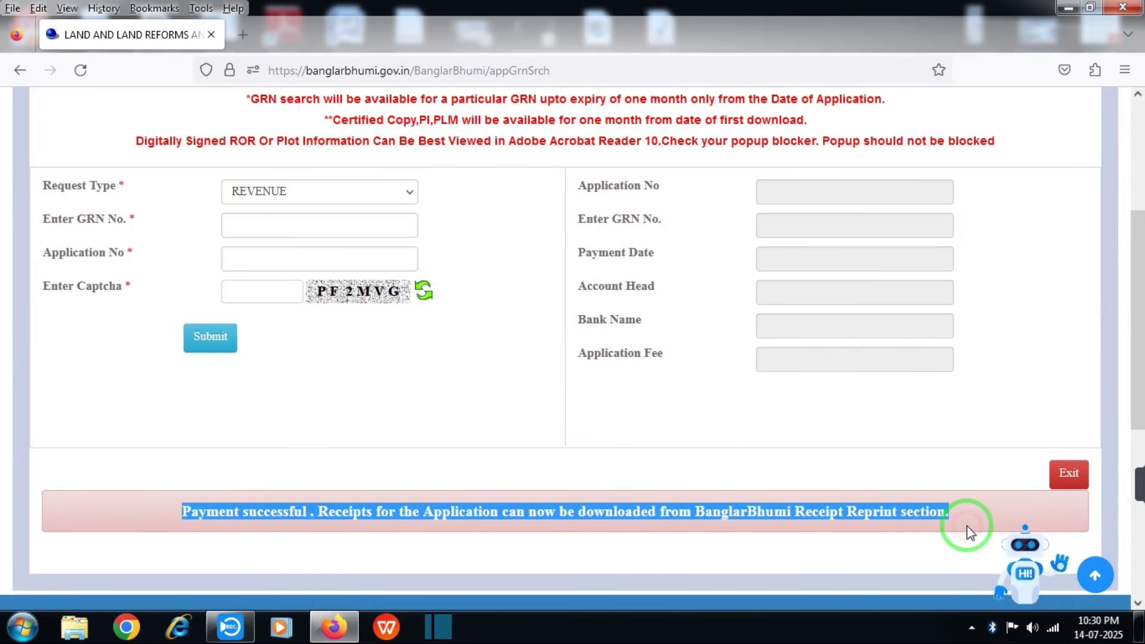
left_click_drag(1141, 370, 1140, 302)
left_click(679, 117)
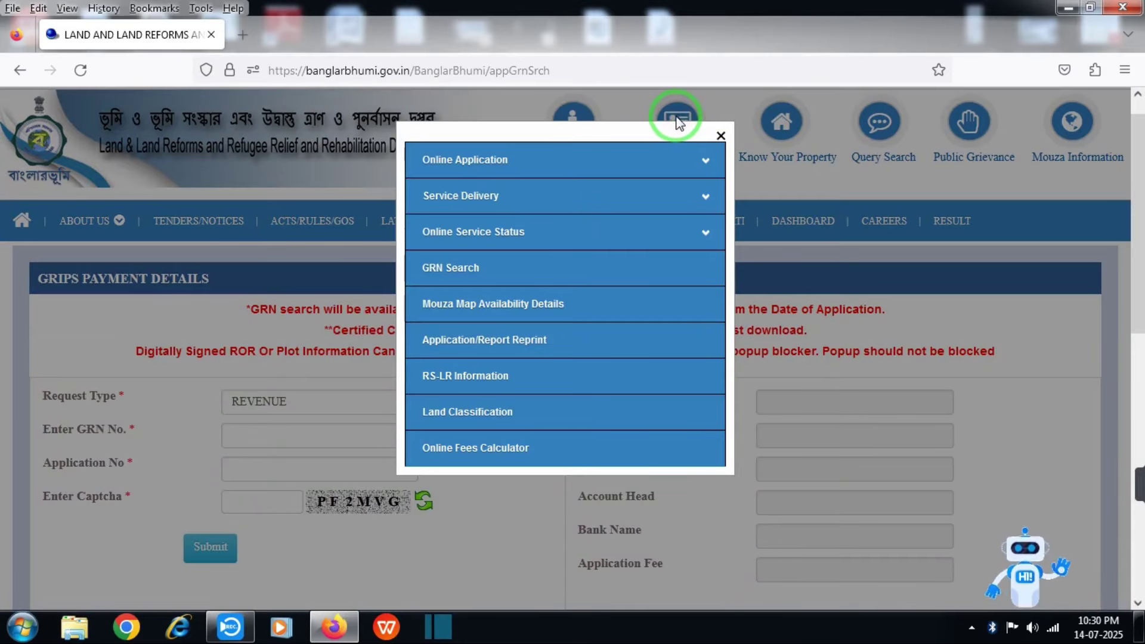
On the reprint page, choose Revenue Receipt and enter the application number
left_click(543, 340)
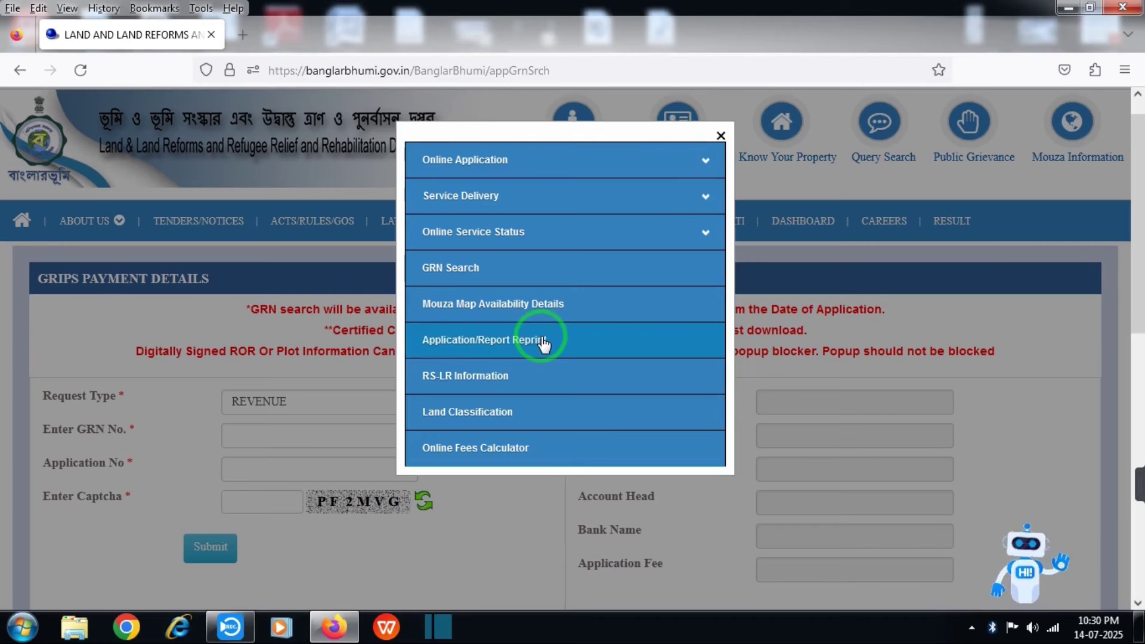
left_click(558, 372)
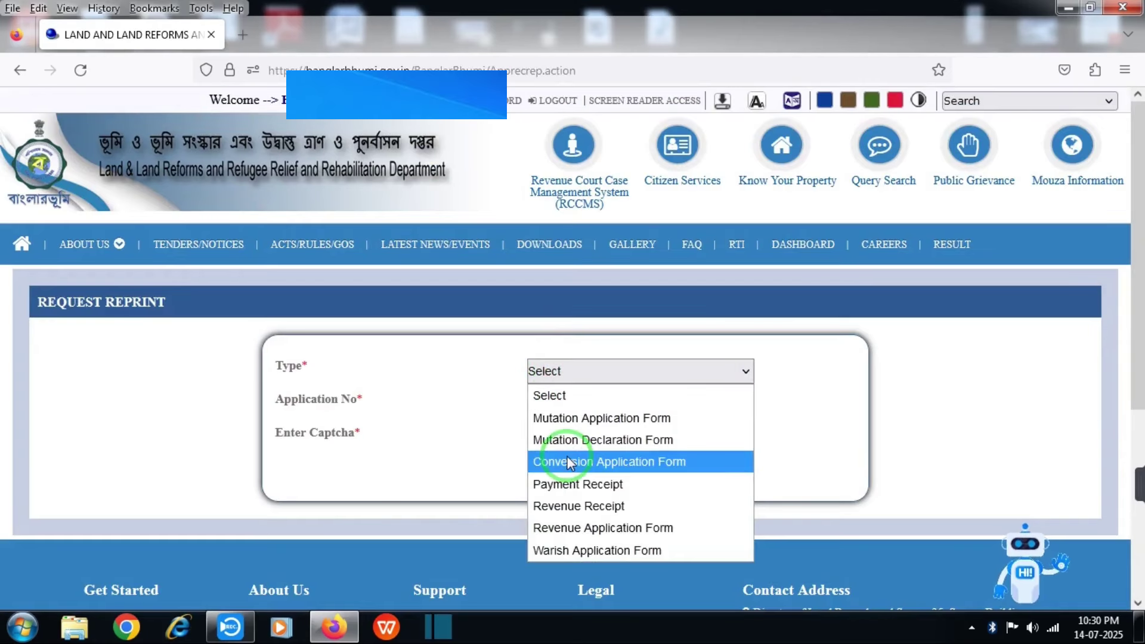
left_click(570, 507)
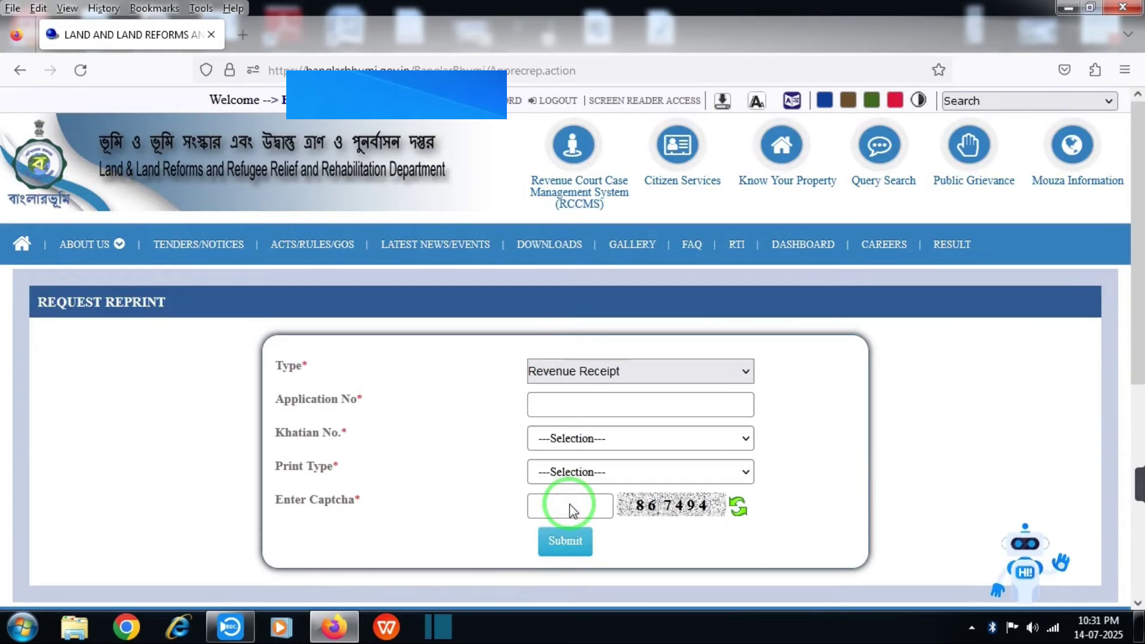
left_click(558, 404)
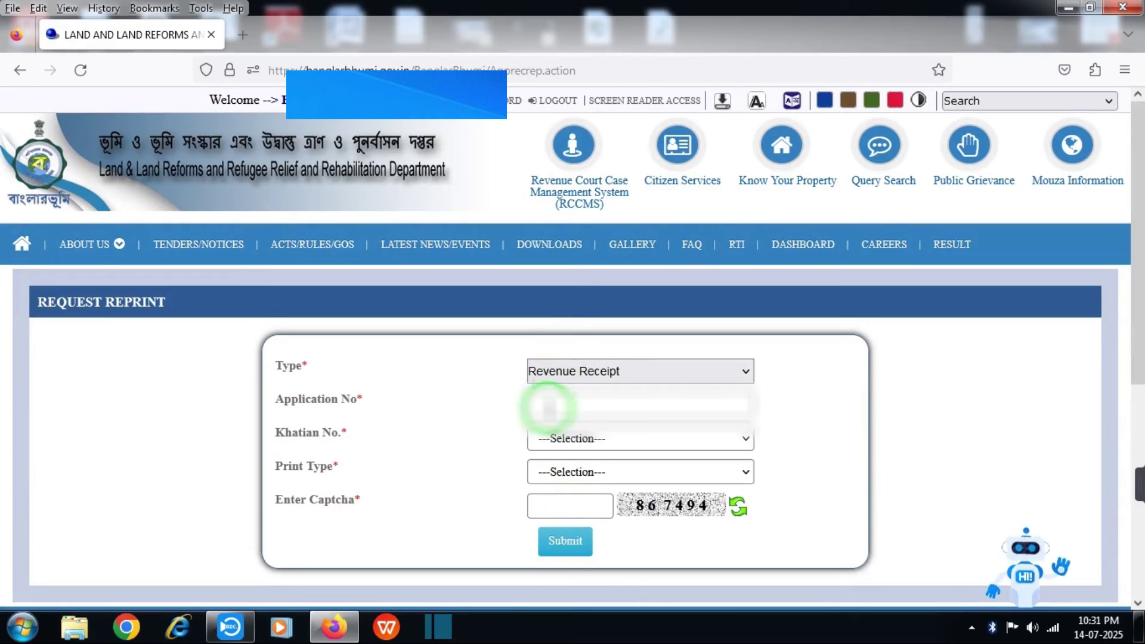
key("ctrl+v")
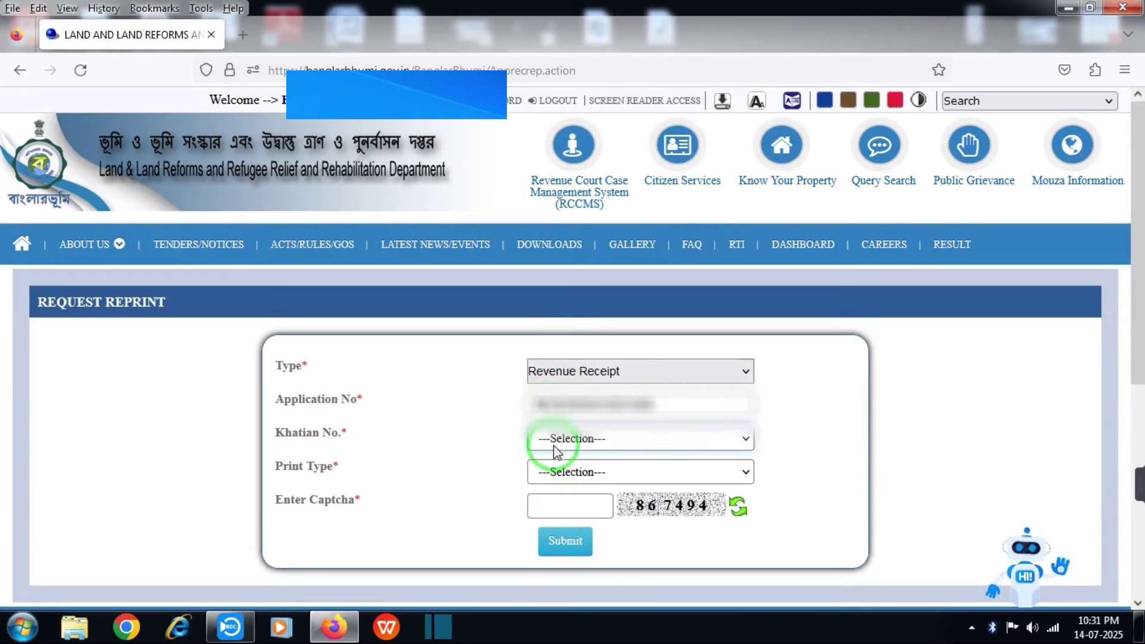
Pick khatian 1462, Bengali print type, captcha 8674, and submit for the receipt
left_click(553, 445)
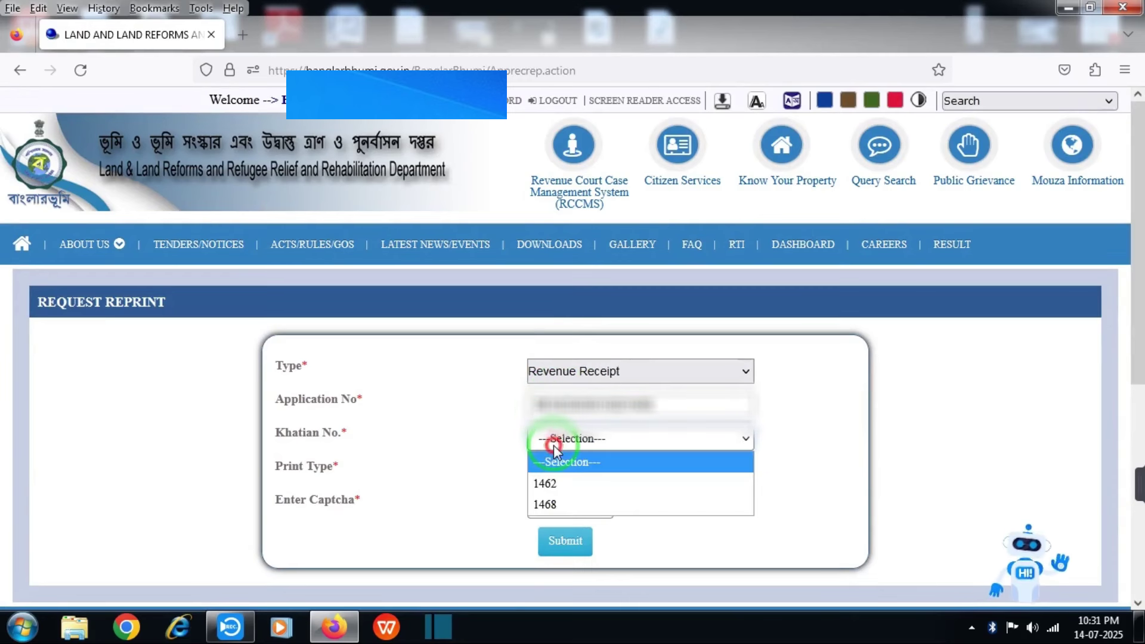
left_click(555, 484)
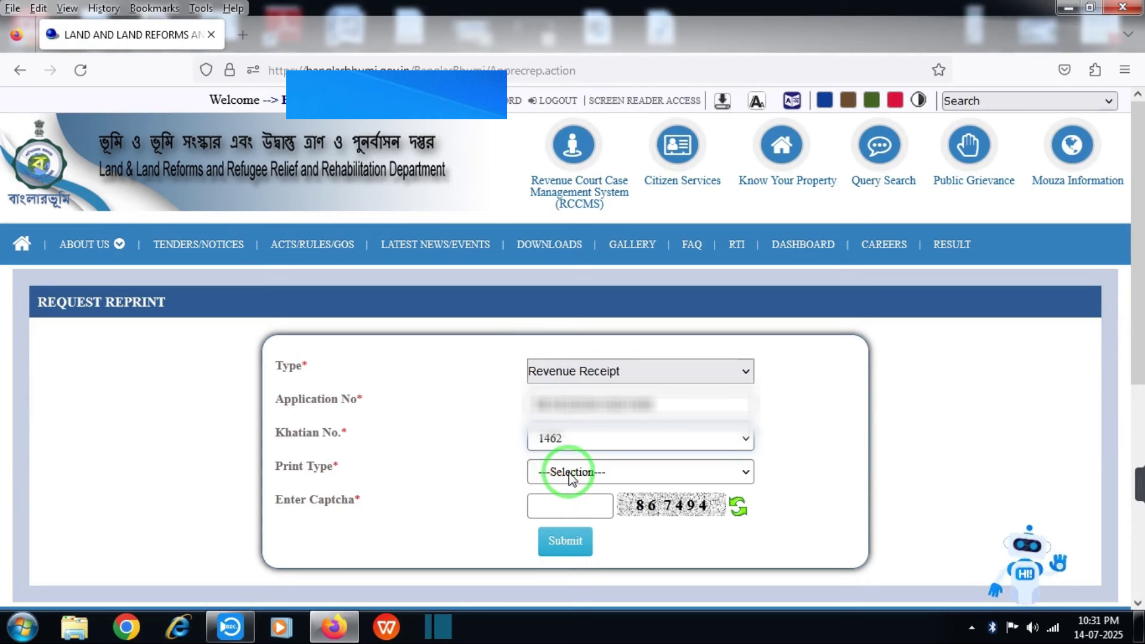
left_click(570, 474)
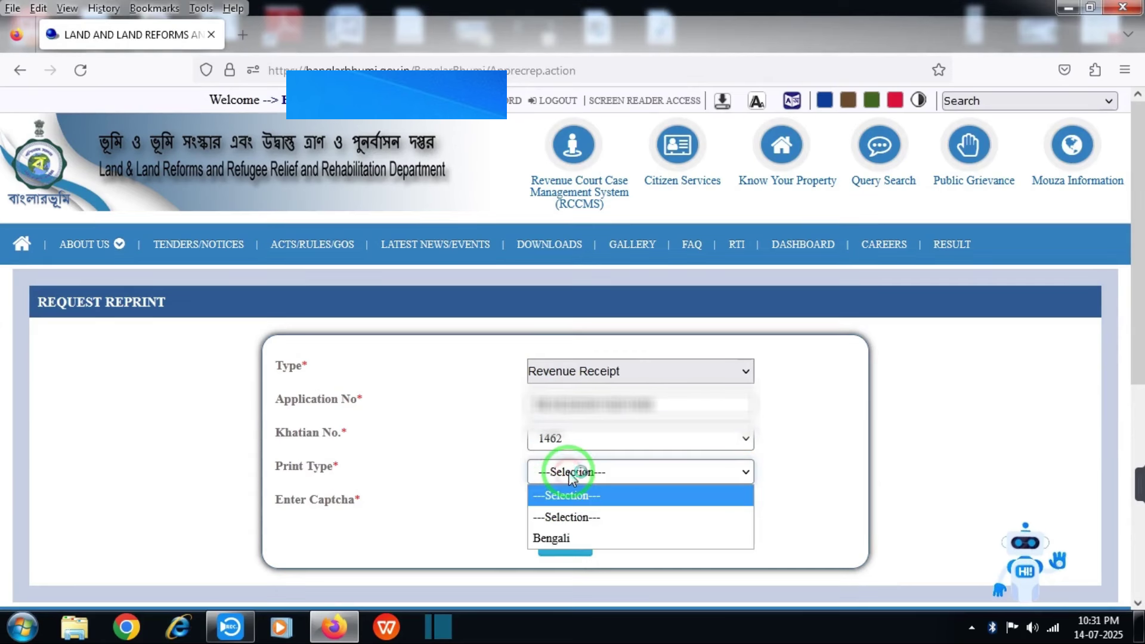
left_click(555, 537)
left_click(556, 506)
type("867494")
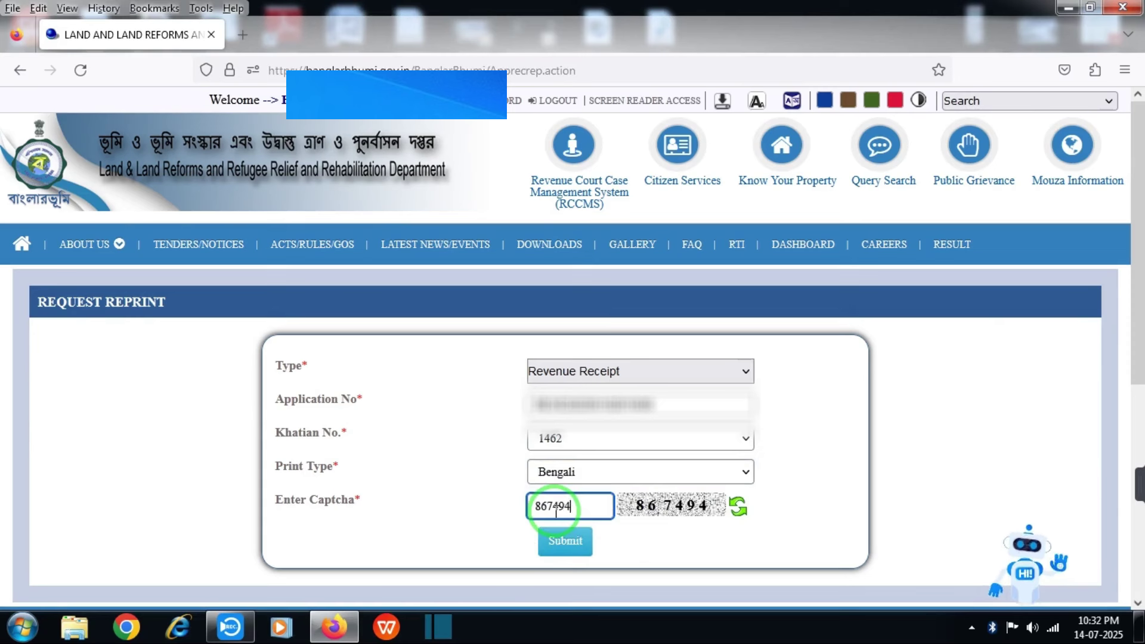
left_click(565, 540)
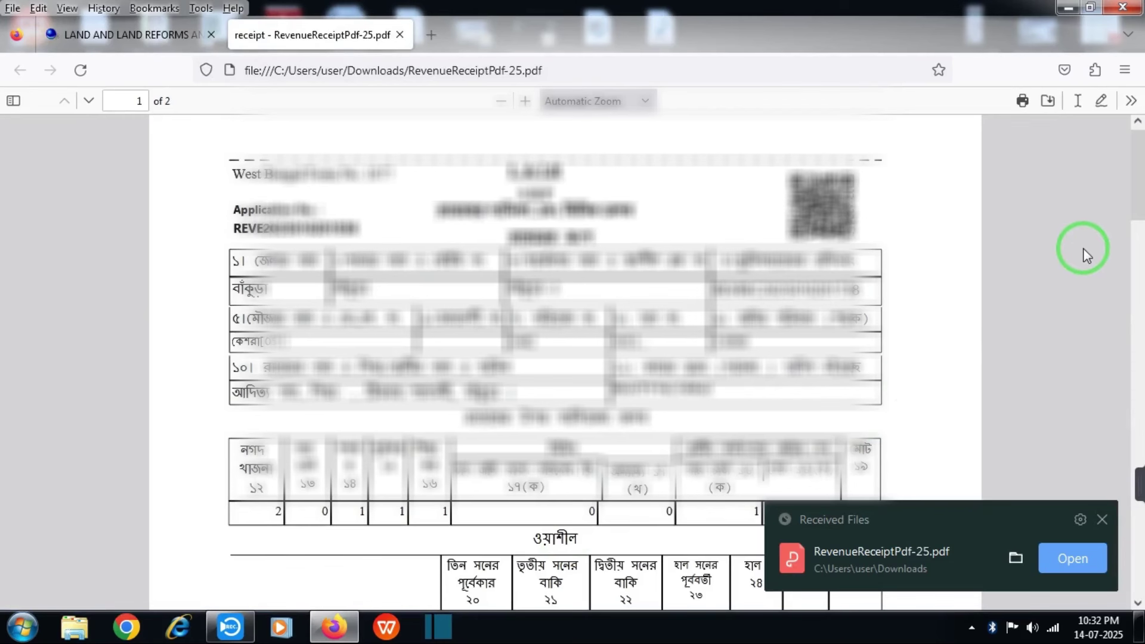
Scroll through page 1 of RevenueReceiptPdf-25.pdf in Firefox's PDF viewer
scroll(1133, 203, "down", 1)
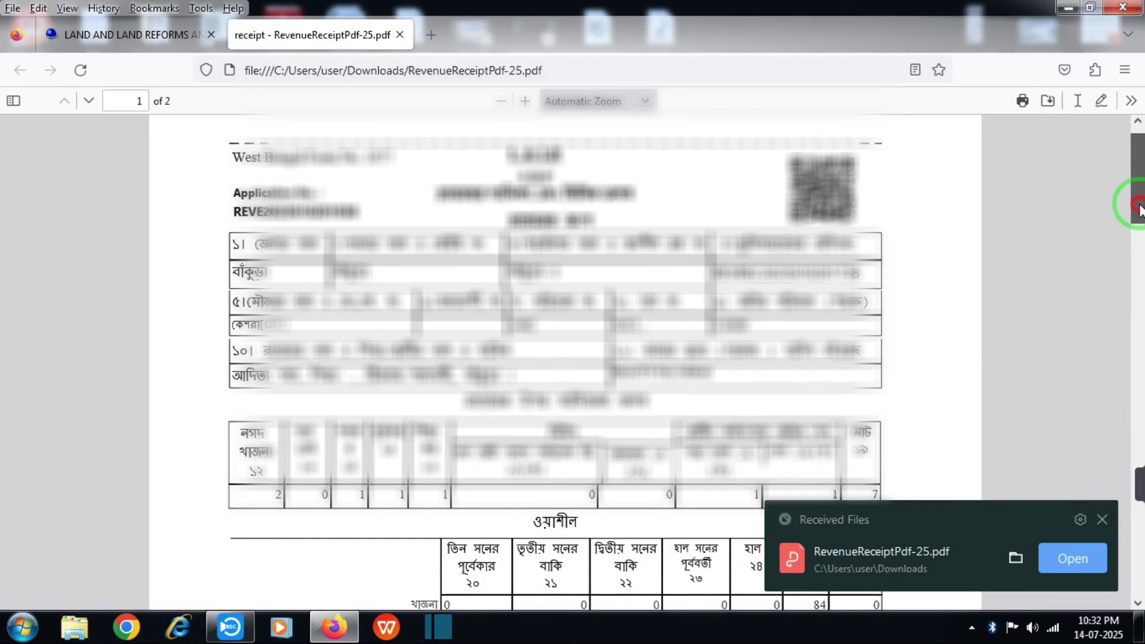